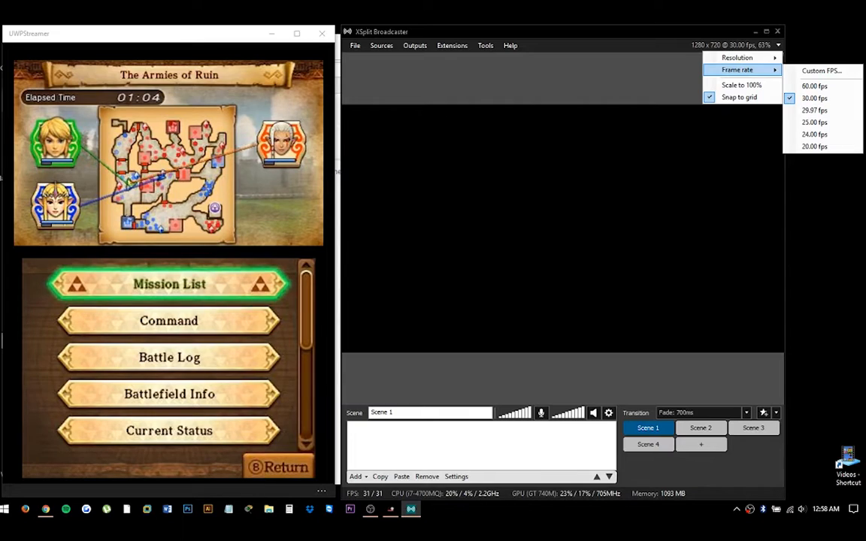
Add a screen capture source covering the UWPStreamer game window region
left_click(358, 476)
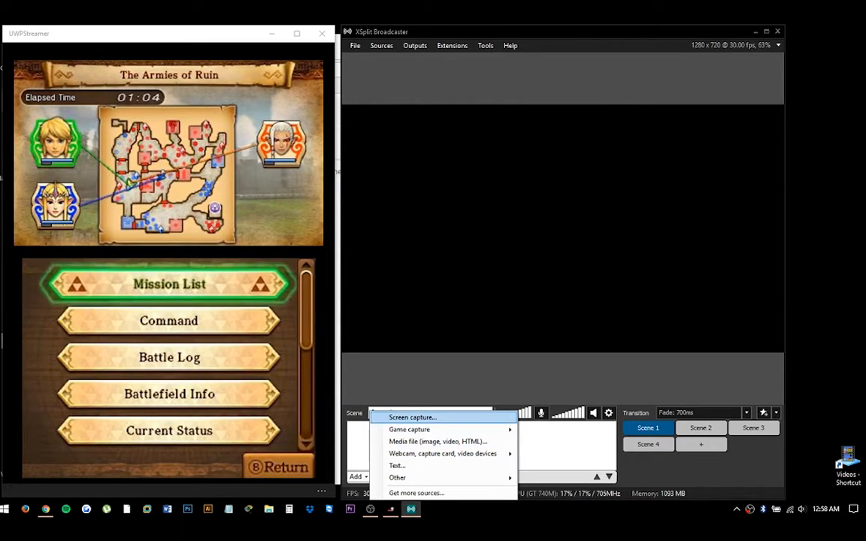
left_click(412, 417)
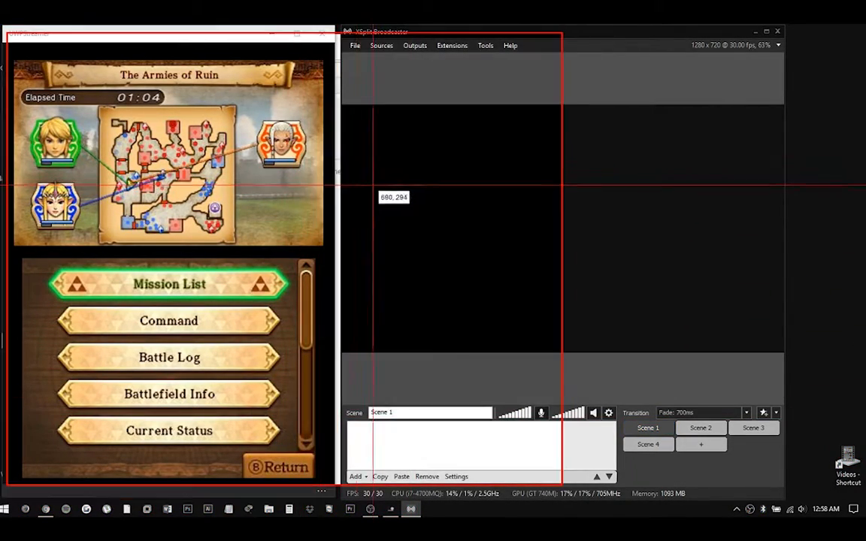
left_click_drag(3, 47, 332, 488)
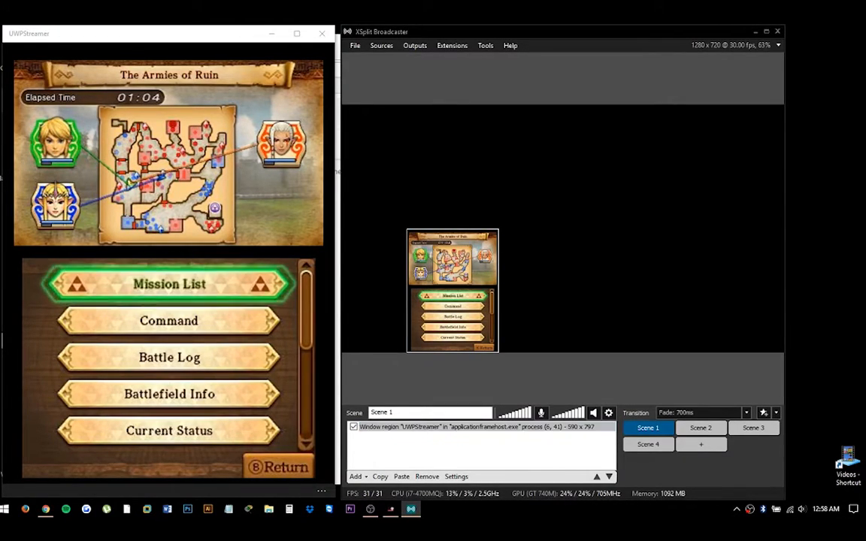
Move the captured window source to the preview's top-left corner and enlarge it to fill the canvas height
left_click_drag(452, 291, 388, 167)
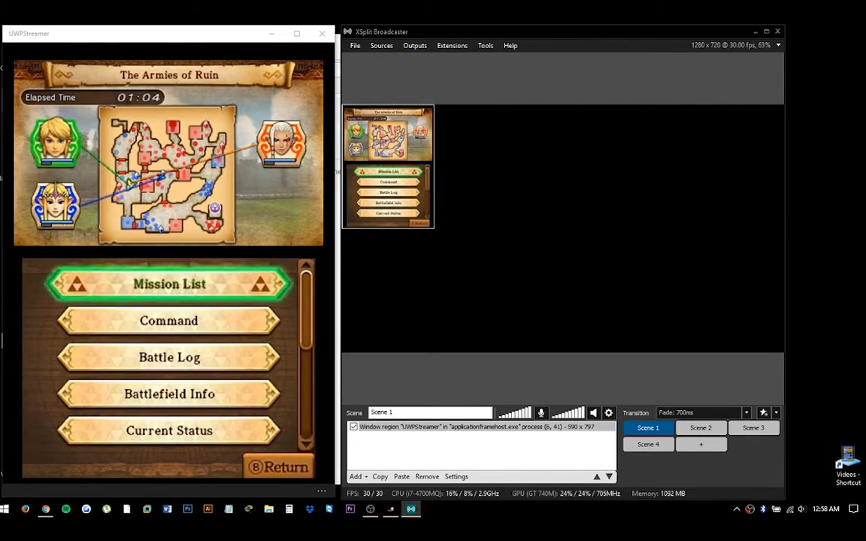
left_click_drag(434, 228, 525, 352)
left_click(476, 426)
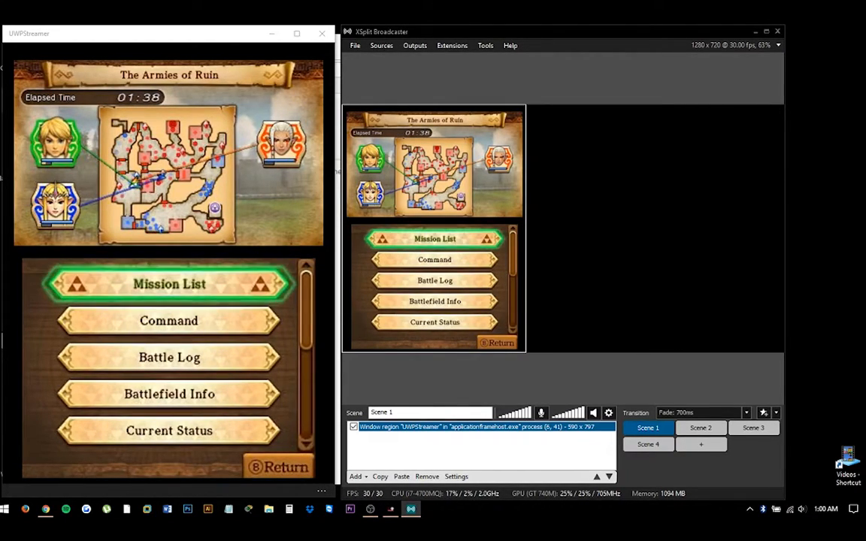
Start a local recording of the scene
left_click(415, 46)
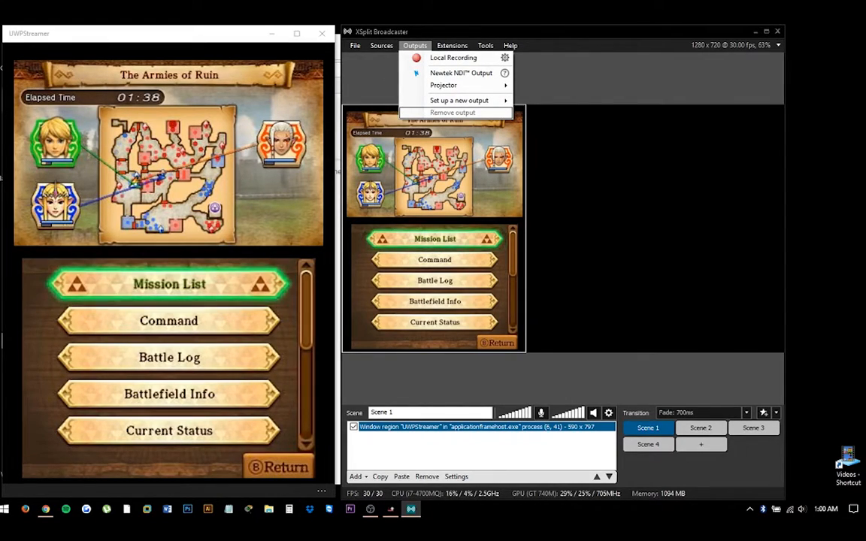
left_click(453, 58)
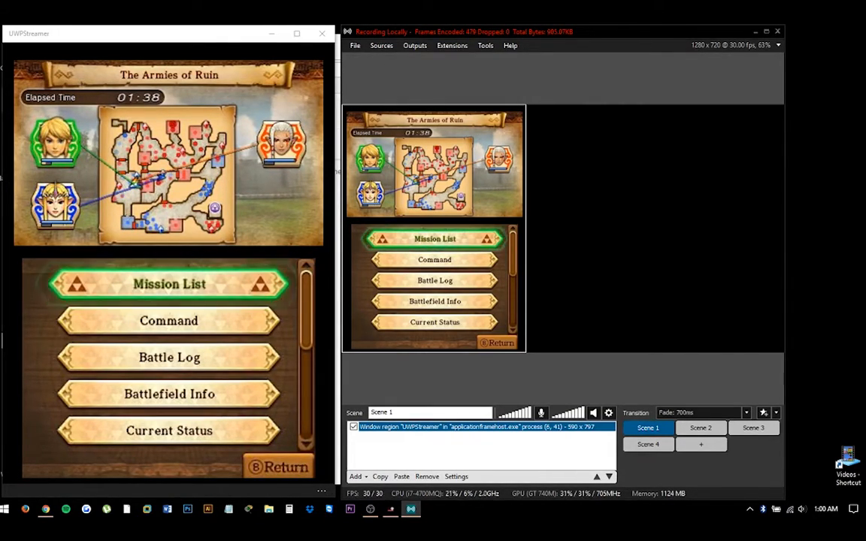
Resize and reposition the broadcaster window beside the game window
left_click_drag(473, 32, 505, 66)
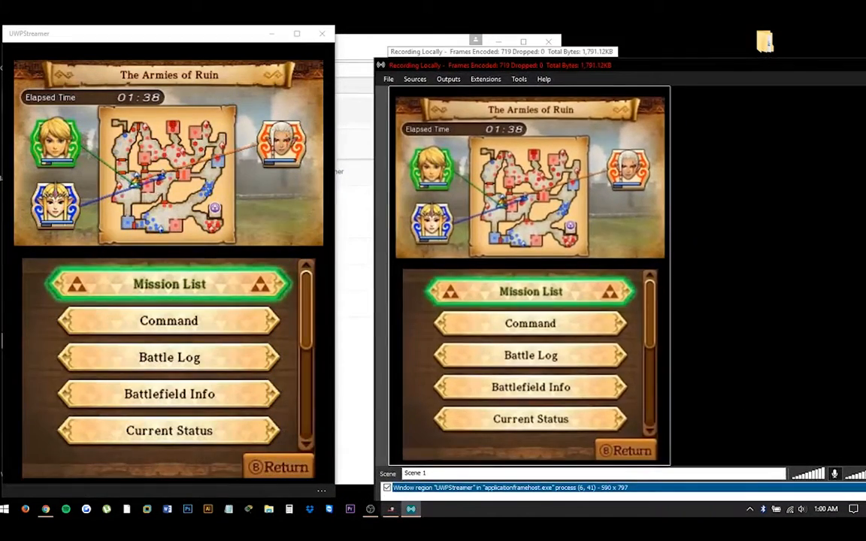
double_click(506, 65)
double_click(506, 31)
left_click_drag(411, 66, 376, 37)
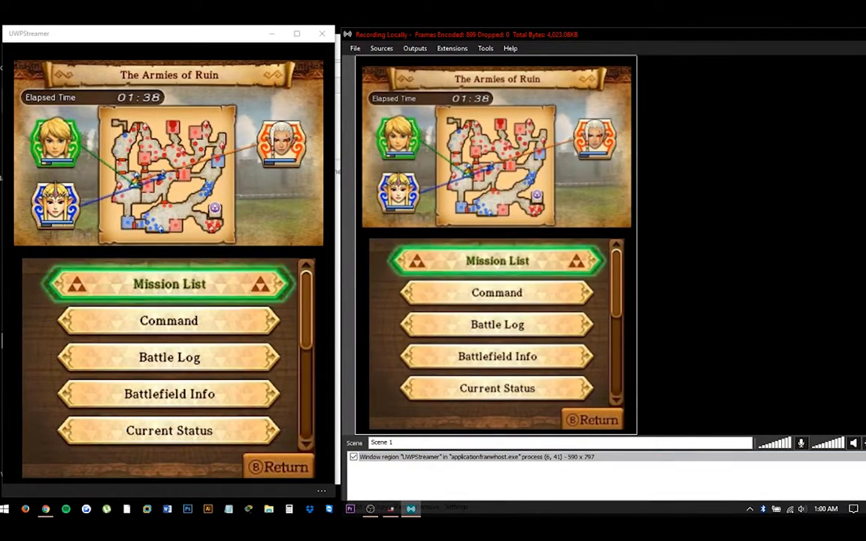
left_click_drag(334, 118, 335, 79)
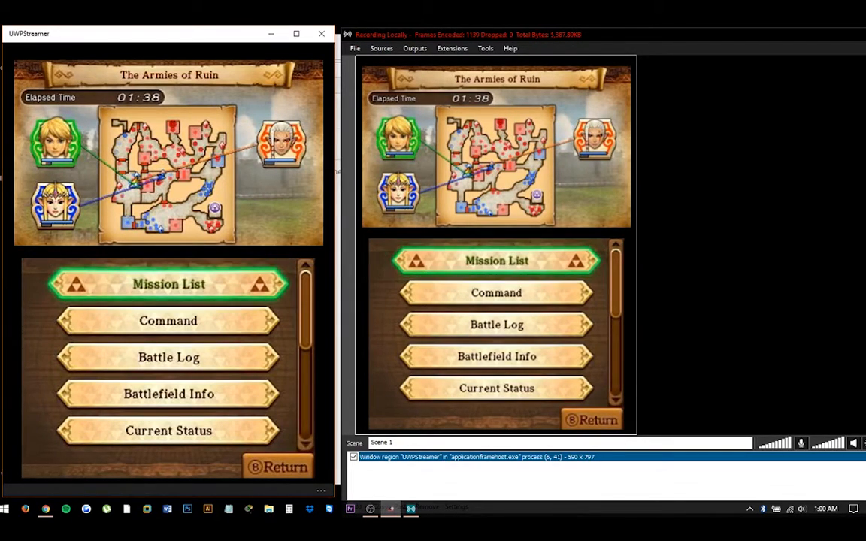
left_click_drag(342, 29, 581, 27)
left_click_drag(824, 39, 619, 38)
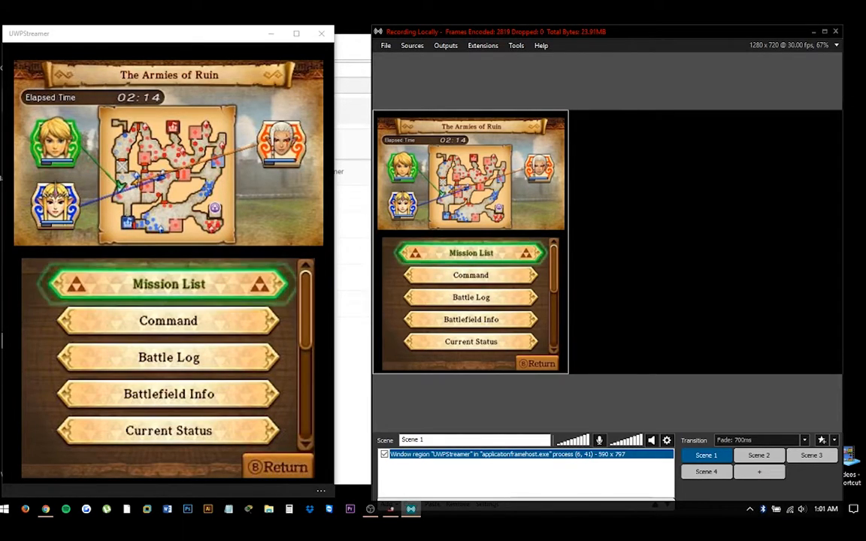
Stop the local recording
left_click(446, 46)
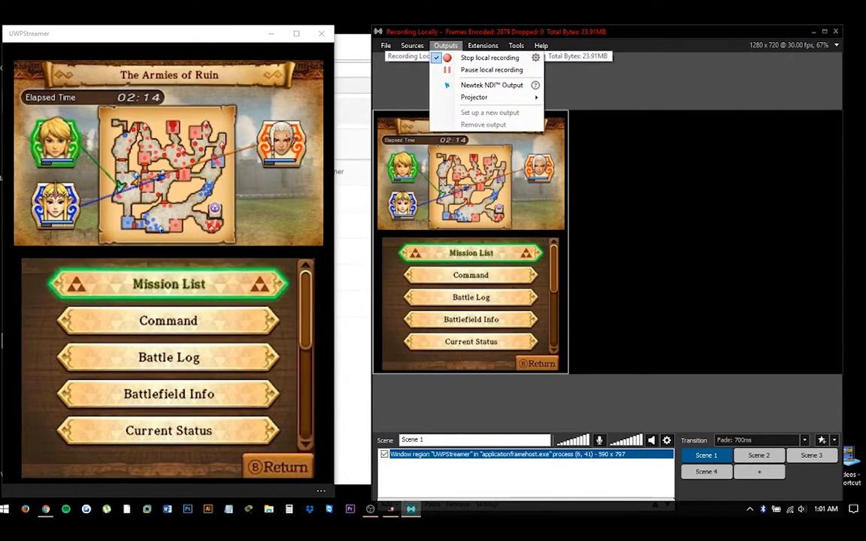
left_click(478, 60)
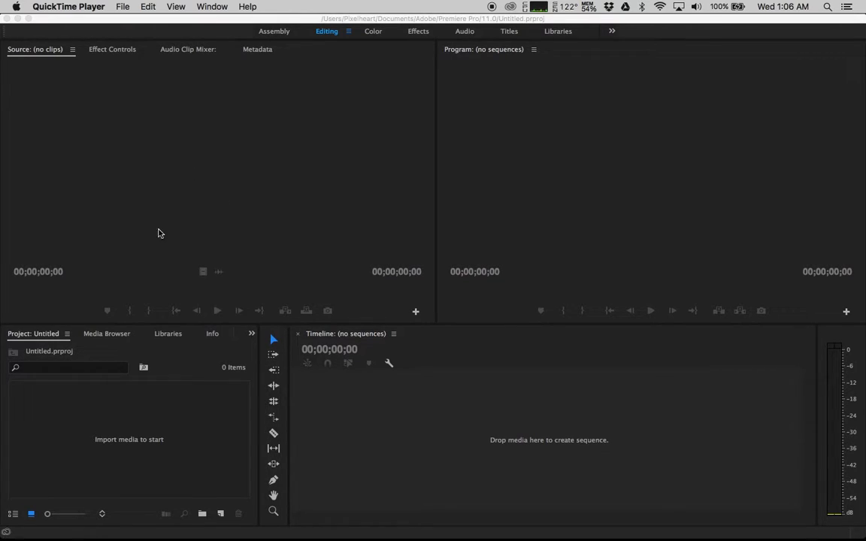
Import Hyrule_Warriors.mp4, 3DS_Overlay.png and wp1_1920x1080.jpg from the desktop into the project
left_click(208, 190)
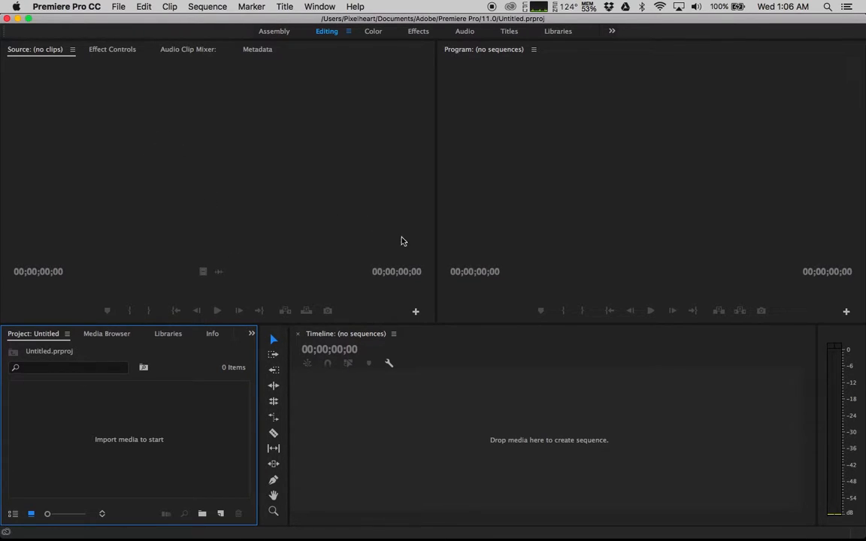
key("F11")
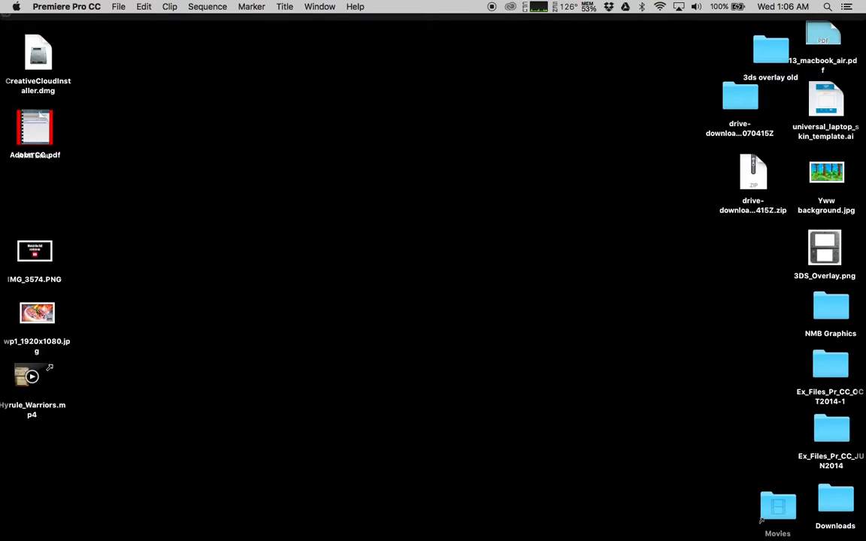
left_click(48, 369)
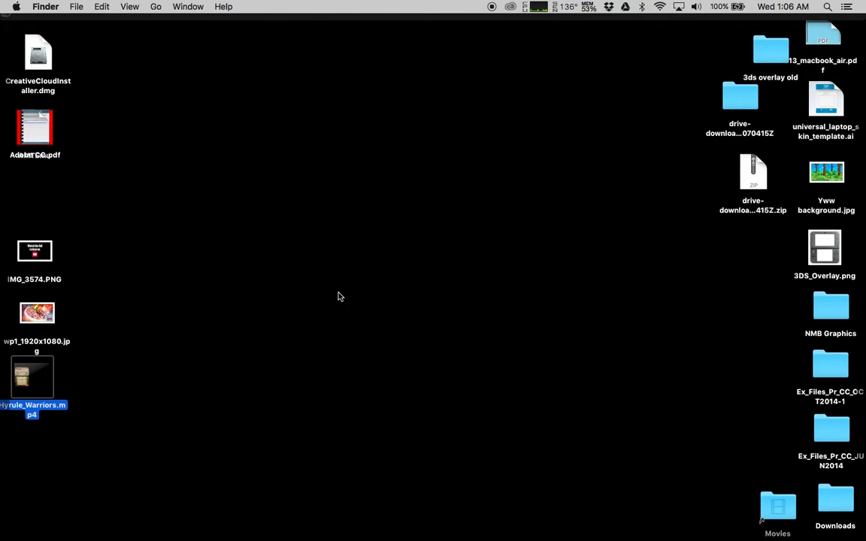
left_click_drag(817, 256, 30, 455)
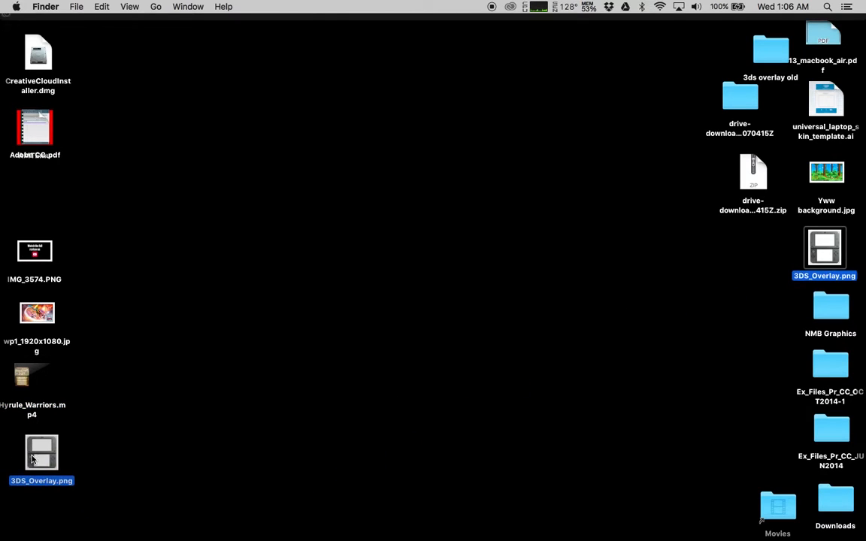
left_click_drag(93, 304, 145, 433)
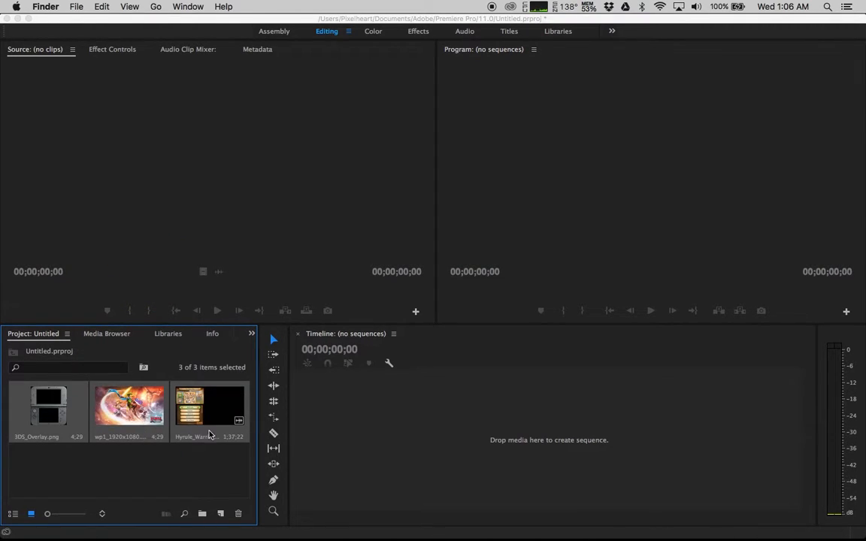
Preview the Hyrule_Warriors clip to its end and create a Hyrule_Warriors sequence from it
double_click(209, 403)
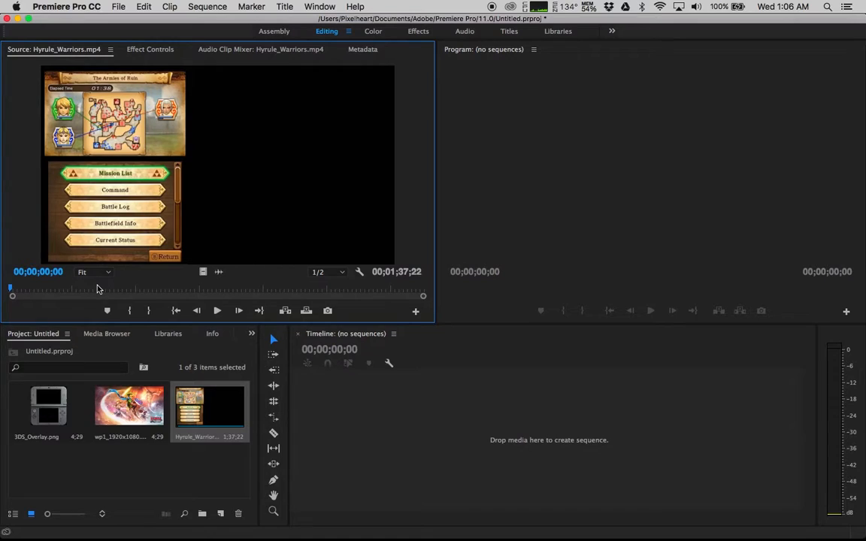
key("End")
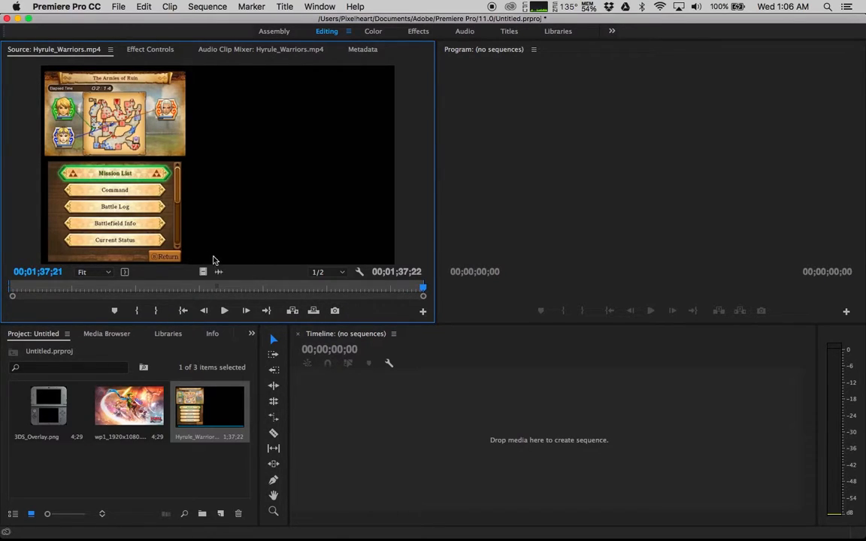
left_click_drag(355, 453, 354, 454)
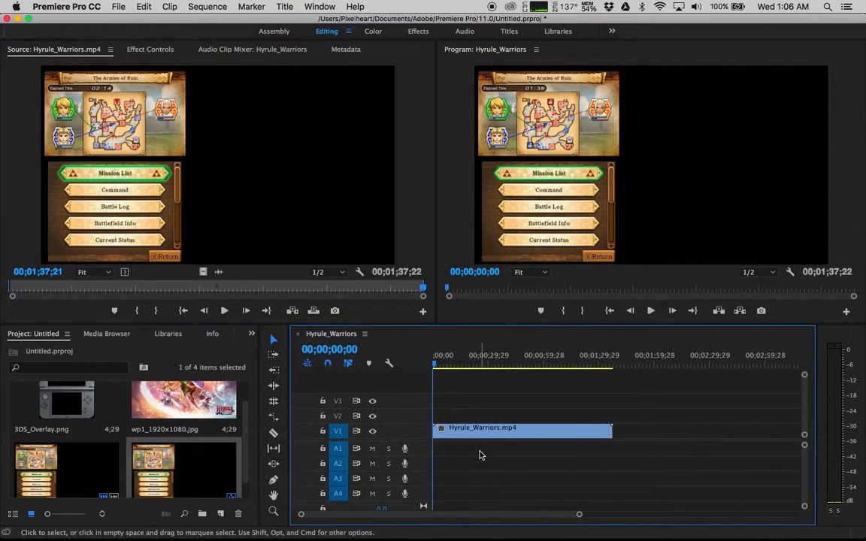
Place 3DS_Overlay.png above and wp1_1920x1080.jpg below the gameplay clip, stretching both to the clip's full length
left_click_drag(85, 396, 435, 418)
left_click_drag(173, 408, 443, 406)
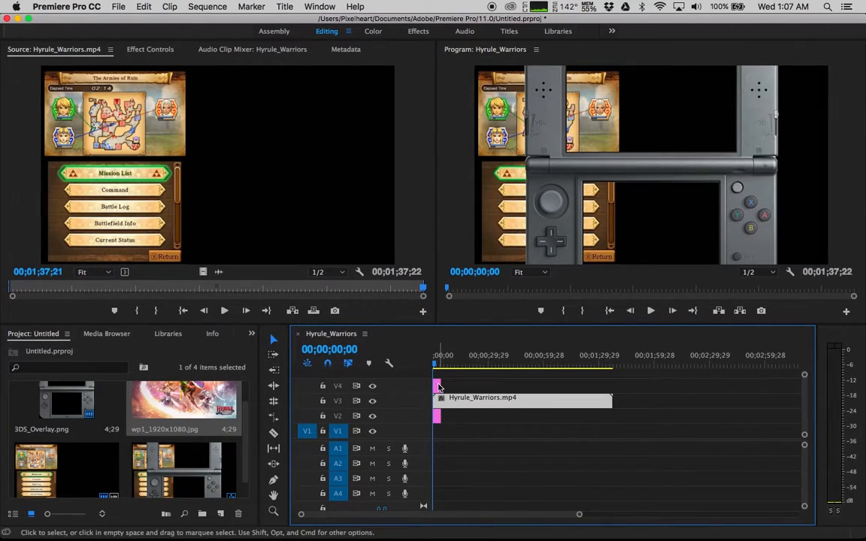
left_click_drag(445, 385, 613, 383)
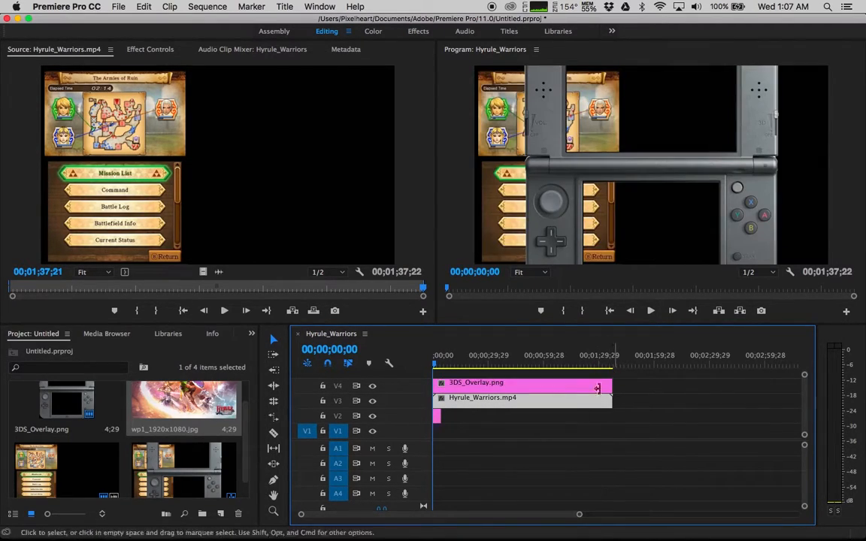
left_click_drag(440, 415, 612, 414)
Apply Scale to Frame Size to both the 3DS overlay clip and the background image clip
left_click(494, 389)
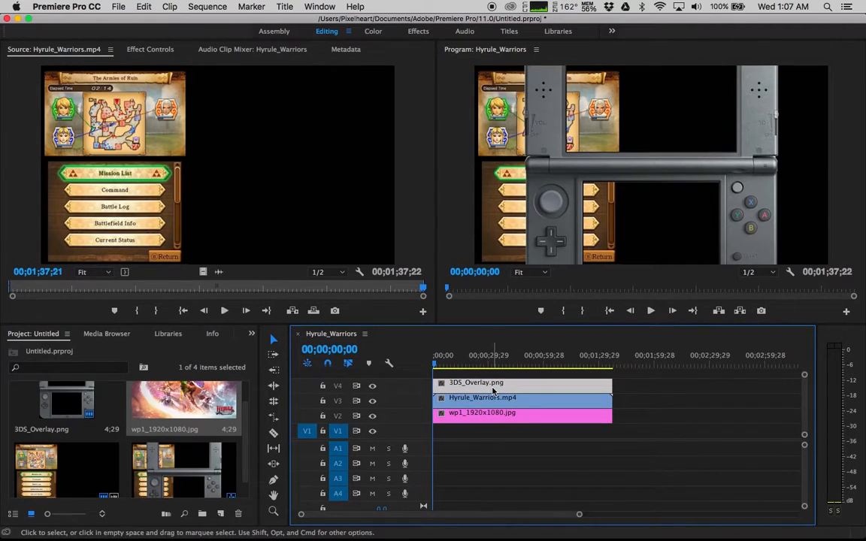
right_click(494, 388)
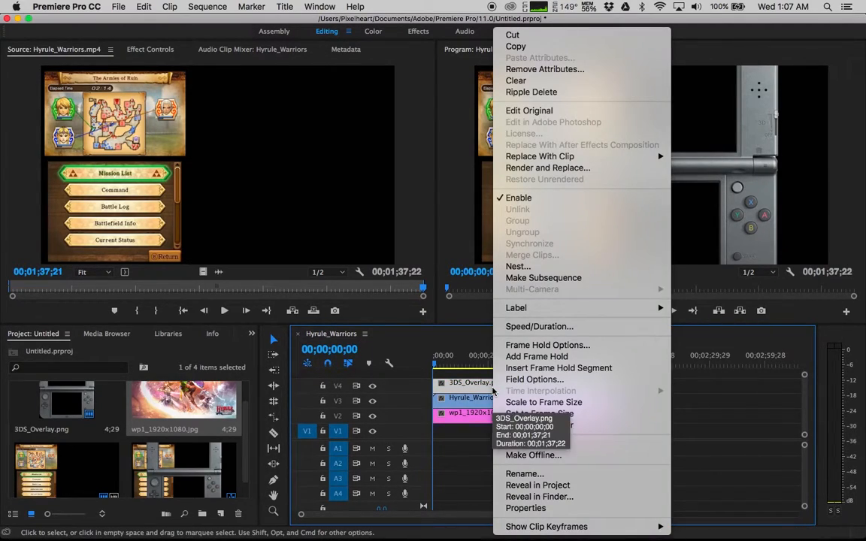
left_click(510, 405)
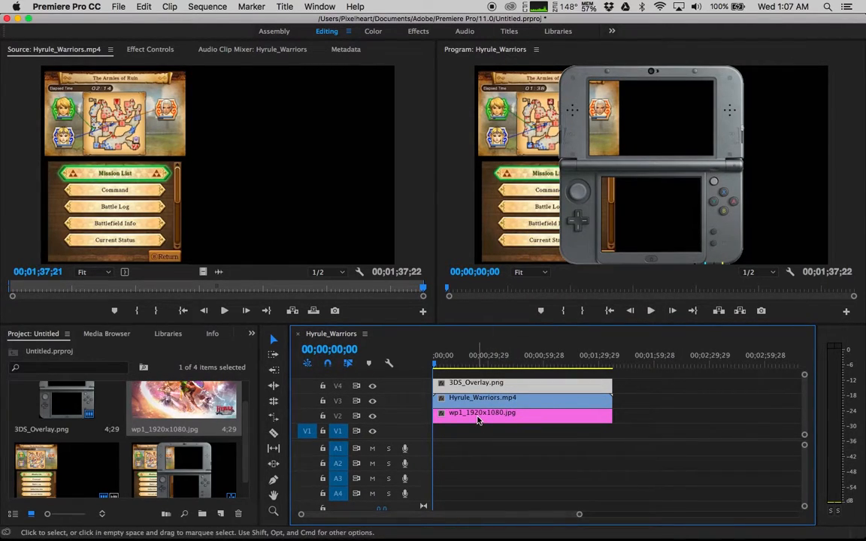
right_click(477, 421)
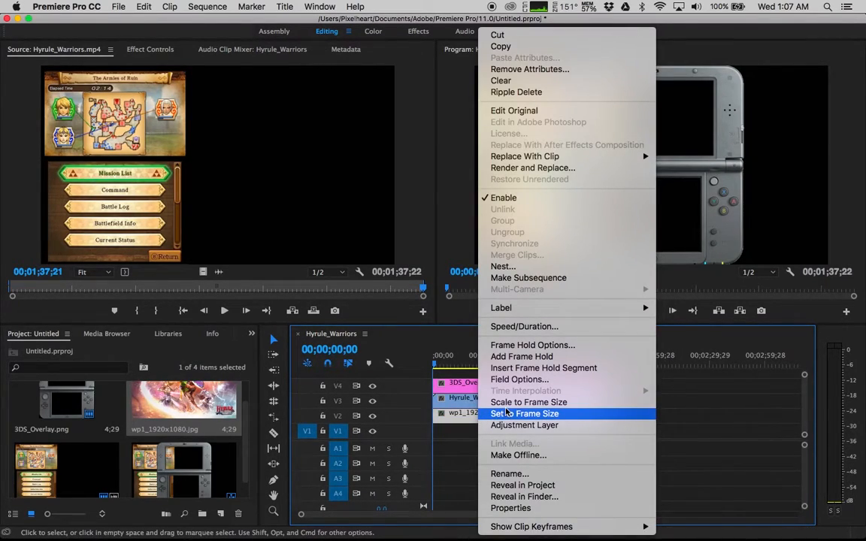
left_click(507, 402)
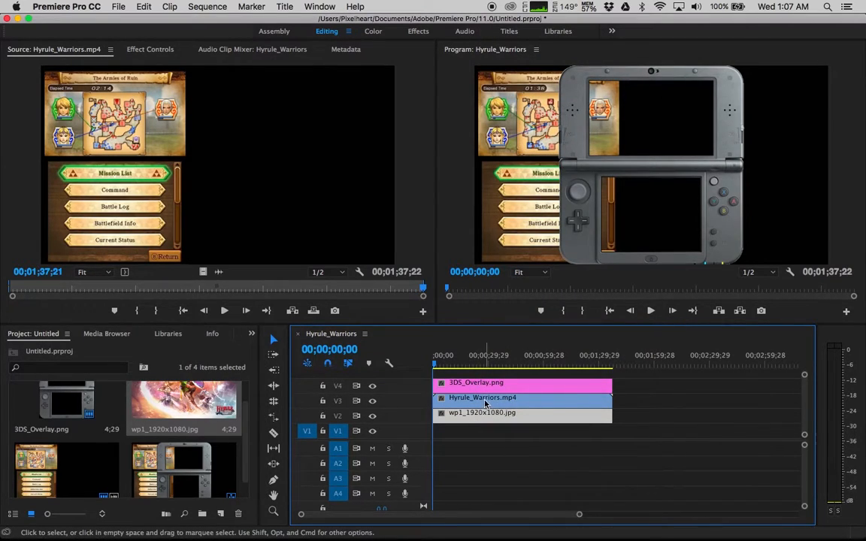
Switch to the Effects workspace, select the gameplay clip's Motion, and move the video into the overlay's screens
double_click(484, 404)
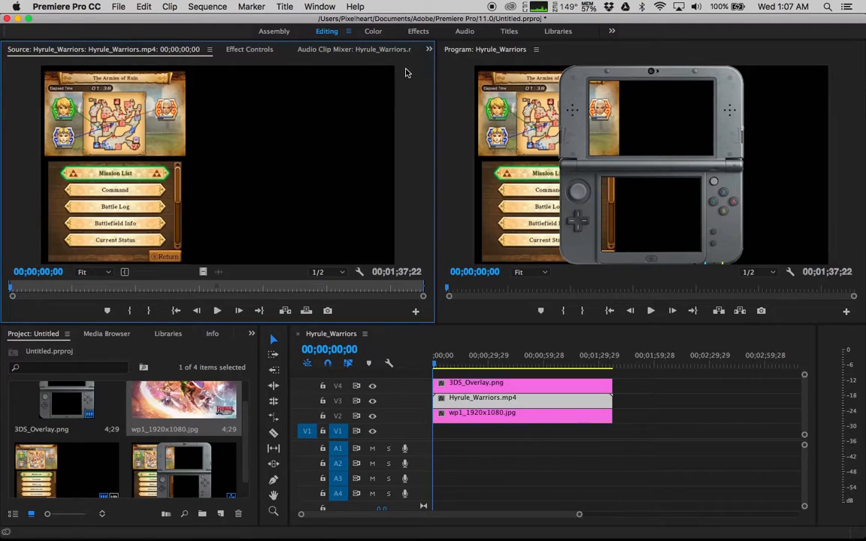
left_click(418, 33)
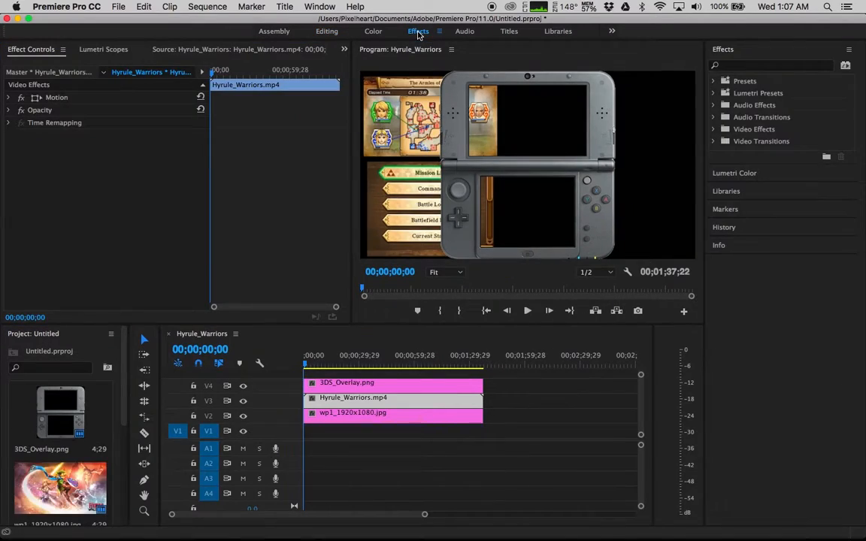
left_click_drag(351, 127, 296, 126)
left_click(46, 100)
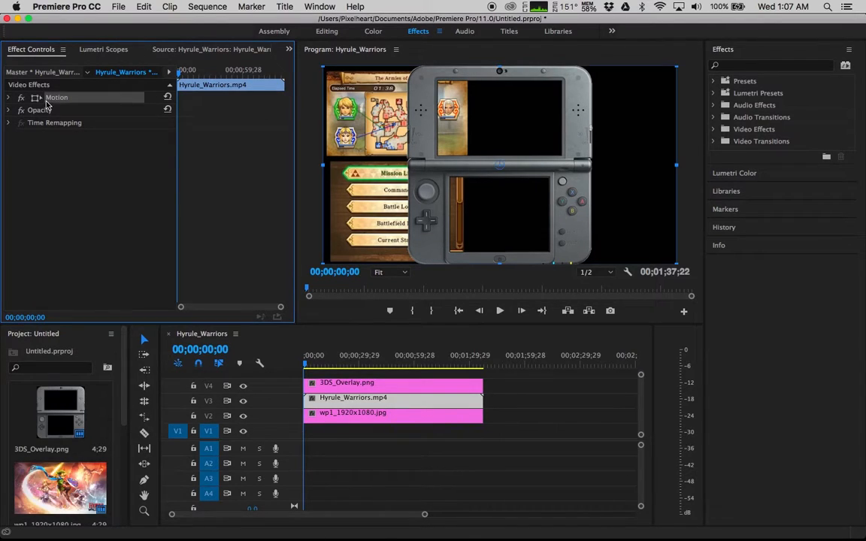
left_click_drag(377, 155, 495, 160)
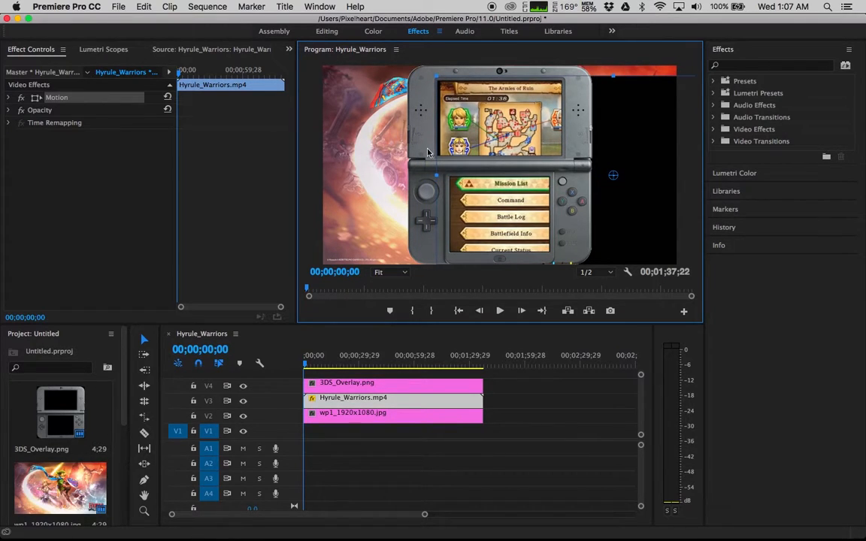
Scale and move the gameplay video so its upper game screen fills the overlay's top screen
key("grave")
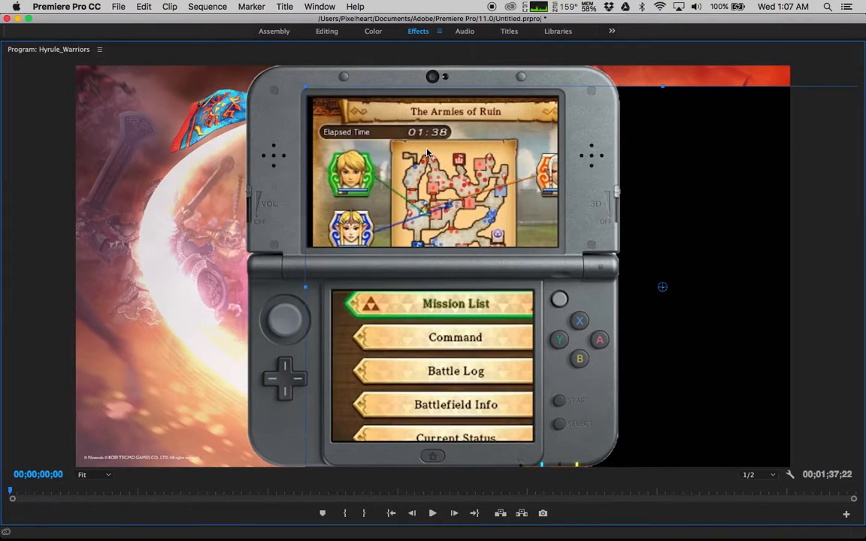
left_click_drag(307, 88, 353, 133)
left_click_drag(418, 184, 348, 153)
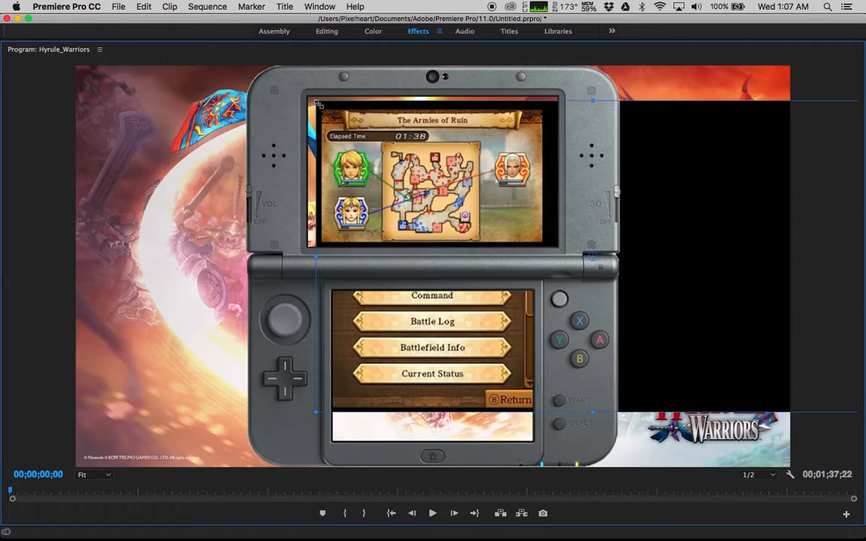
left_click_drag(314, 102, 387, 154)
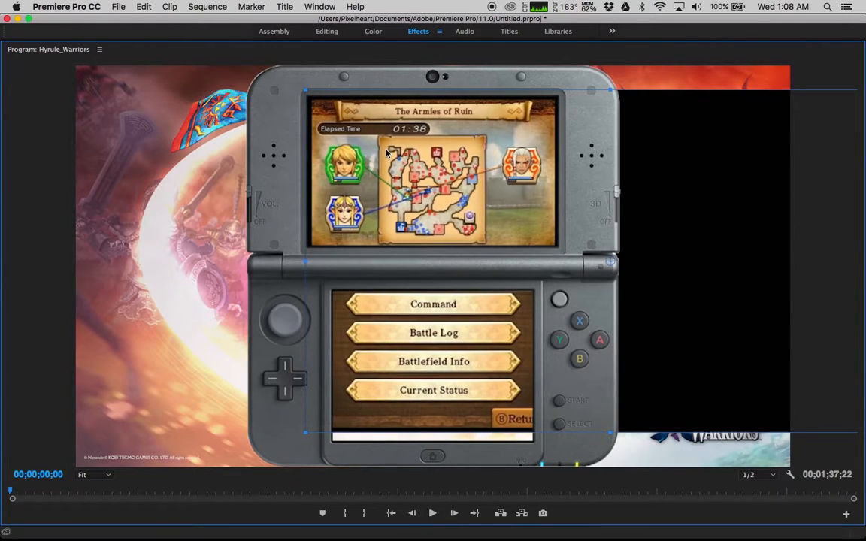
key("grave")
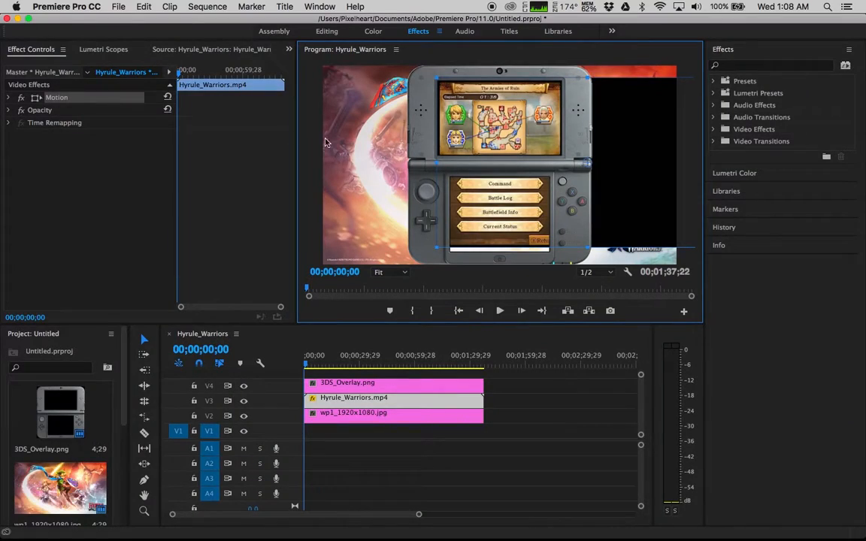
Add a rectangle opacity mask to the gameplay clip and fit its corners around the upper 3DS screen
left_click(9, 110)
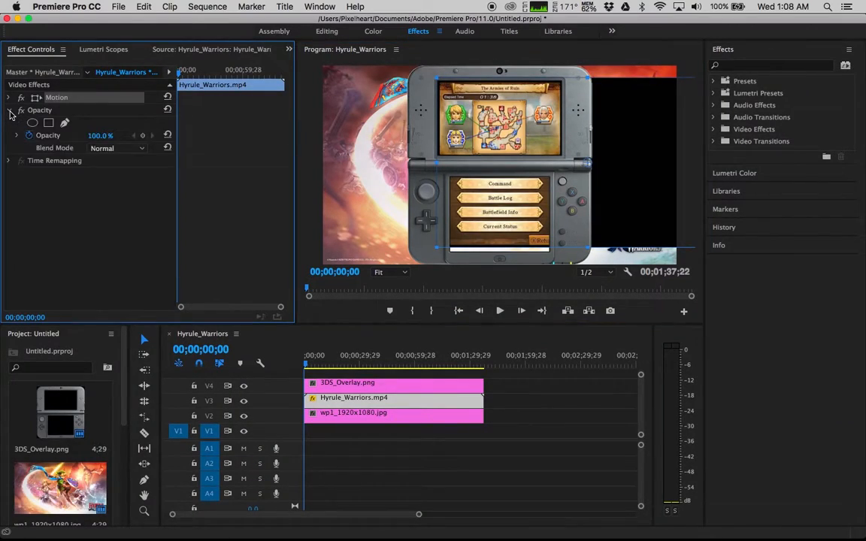
left_click(48, 123)
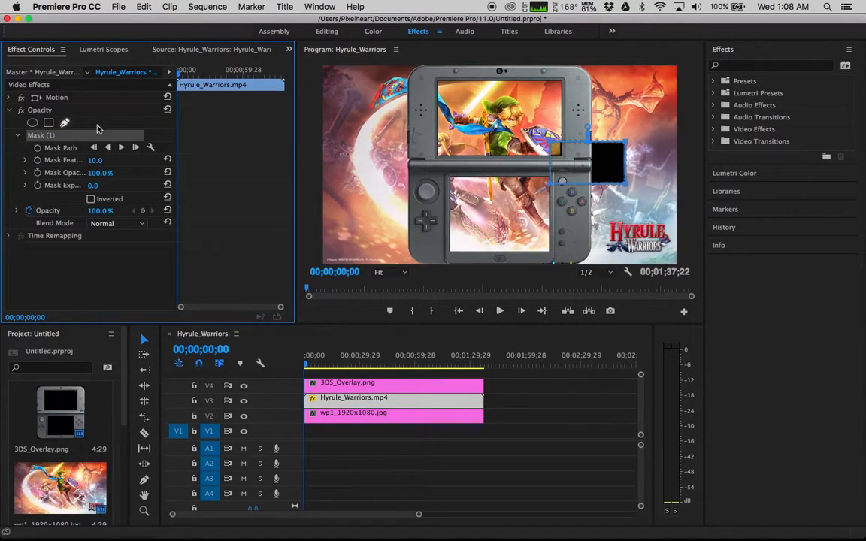
left_click(455, 155)
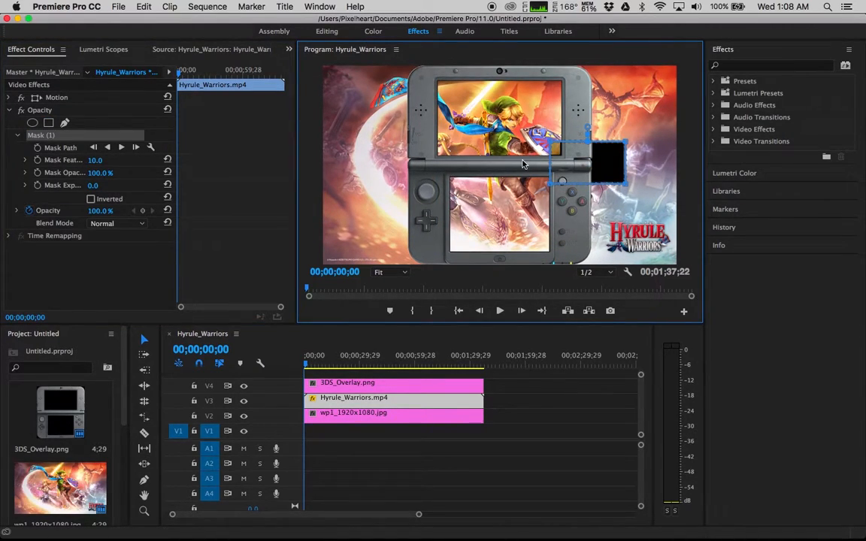
key("grave")
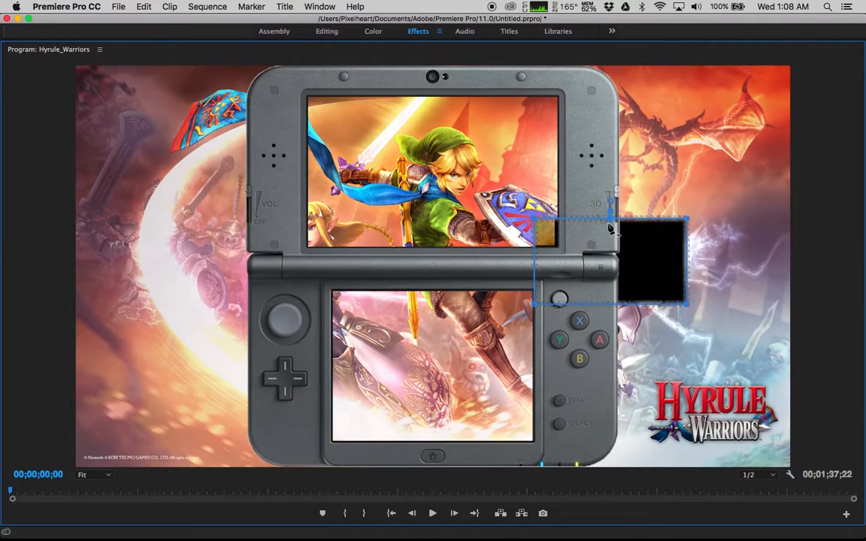
left_click_drag(606, 229, 369, 110)
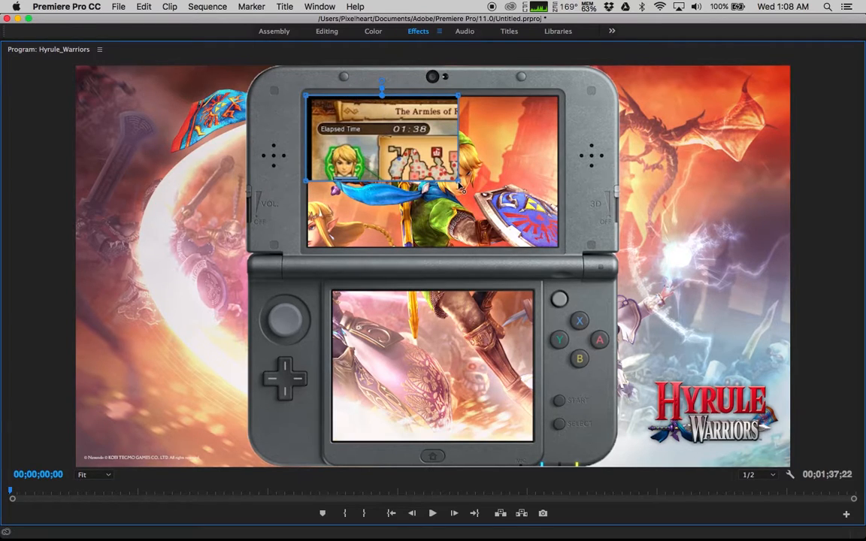
left_click_drag(458, 181, 579, 255)
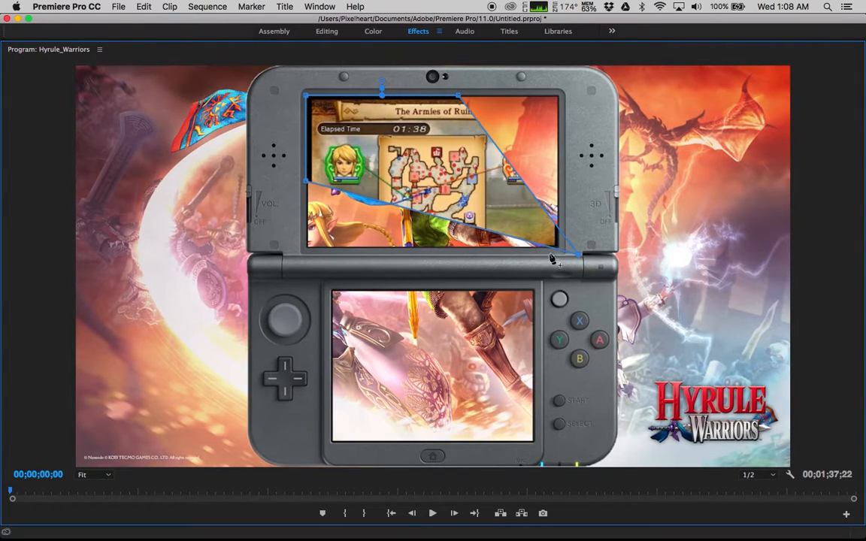
left_click_drag(308, 183, 297, 254)
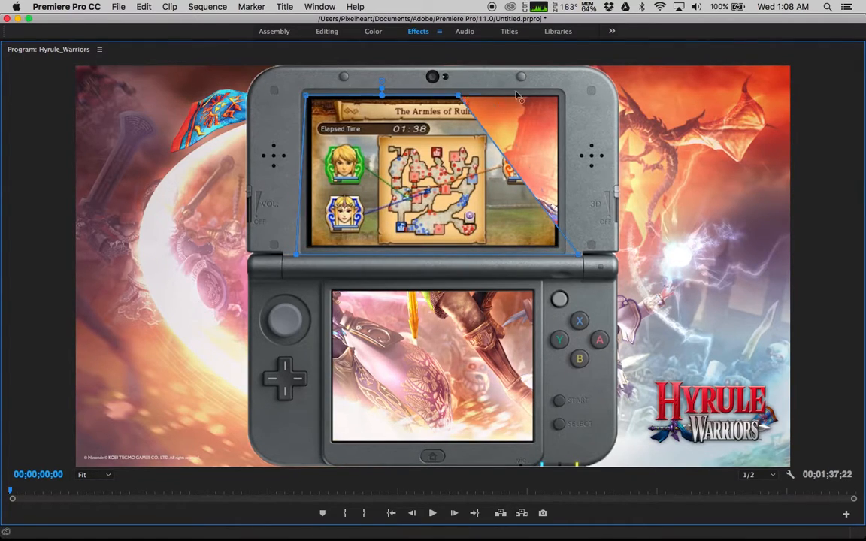
left_click_drag(458, 96, 569, 87)
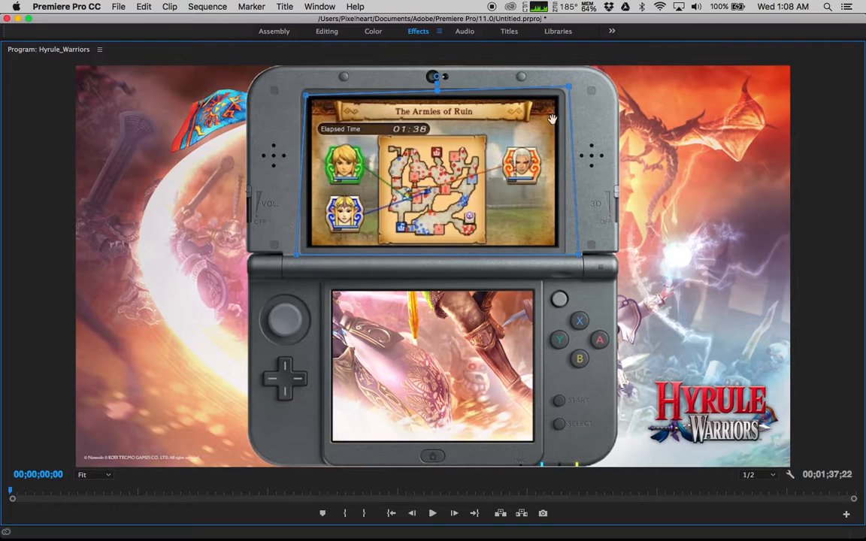
key("grave")
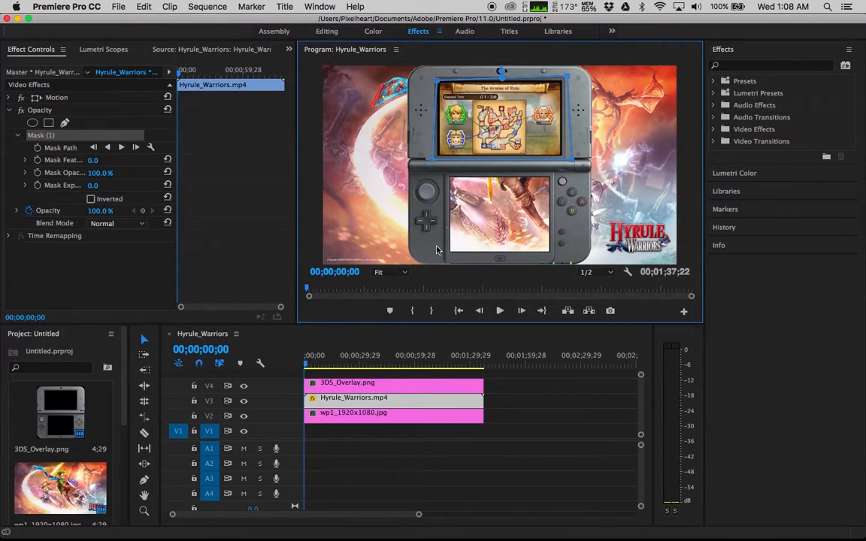
Copy the masked gameplay clip and paste a duplicate after the existing clips in the sequence
left_click(357, 403)
right_click(346, 403)
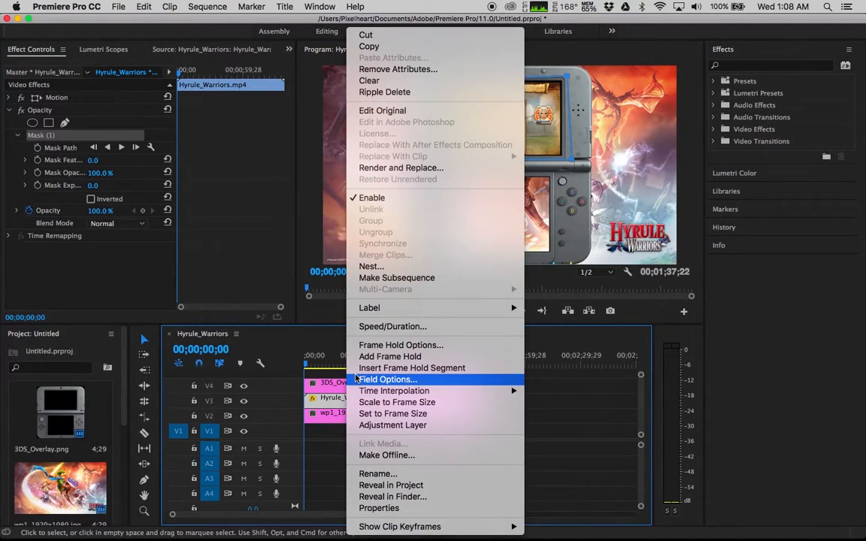
left_click(393, 47)
left_click(487, 355)
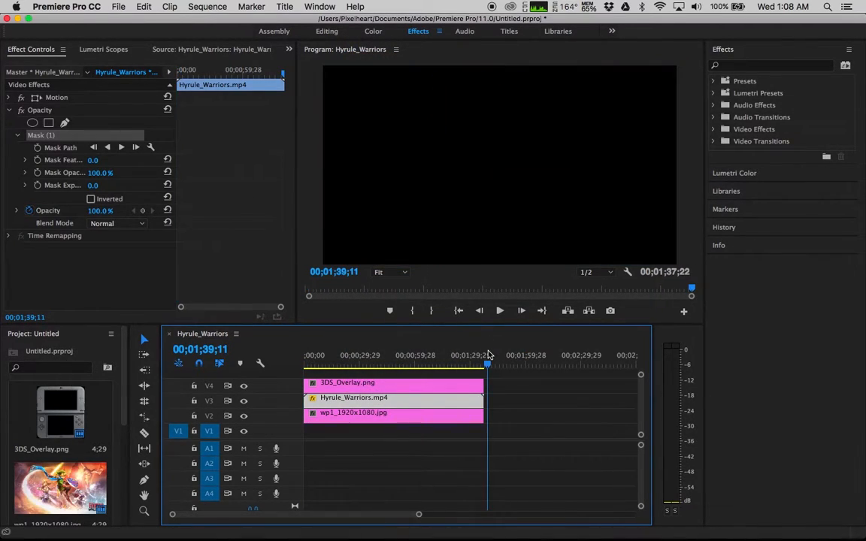
key("ctrl+v")
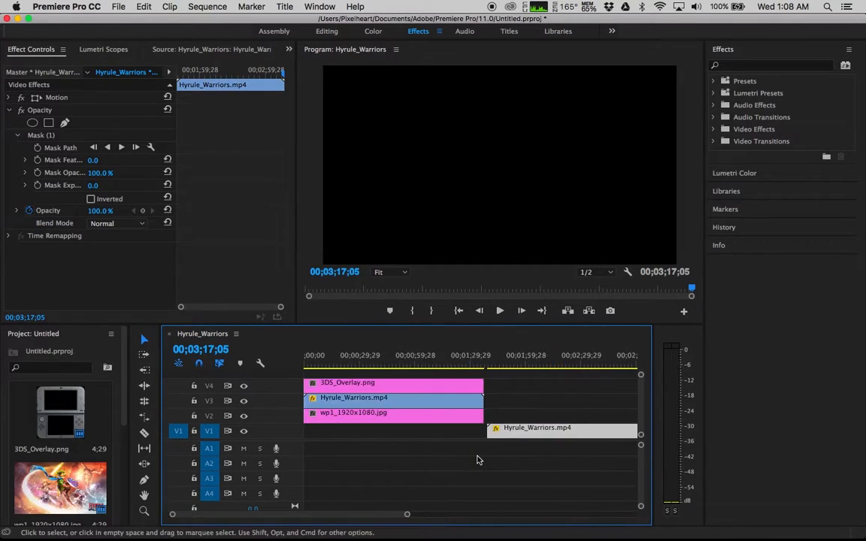
Move the background image down to V1 and place the duplicate gameplay clip on V2 at the sequence start
mouse_move(511, 435)
left_mouse_down()
mouse_move(516, 421)
mouse_move(518, 438)
left_mouse_up()
mouse_move(394, 421)
left_mouse_down()
mouse_move(406, 436)
mouse_move(394, 434)
left_mouse_up()
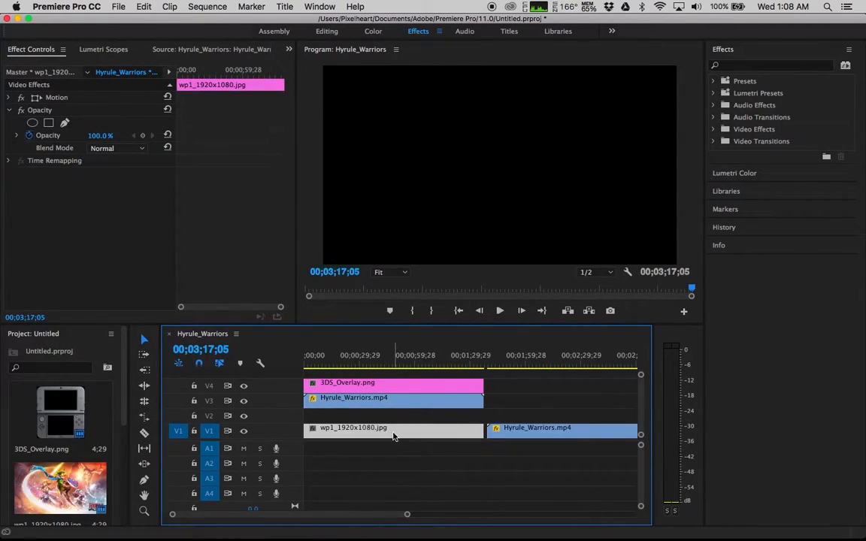
left_click_drag(505, 434, 319, 419)
left_click_drag(339, 365, 291, 360)
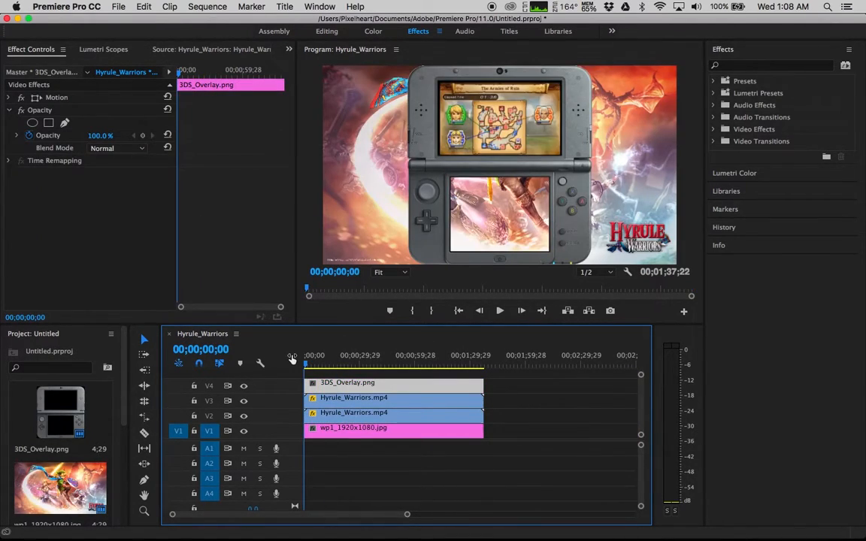
Select the duplicate gameplay clip's Motion and shift its video left to expose the lower game screen
left_click(357, 415)
double_click(358, 415)
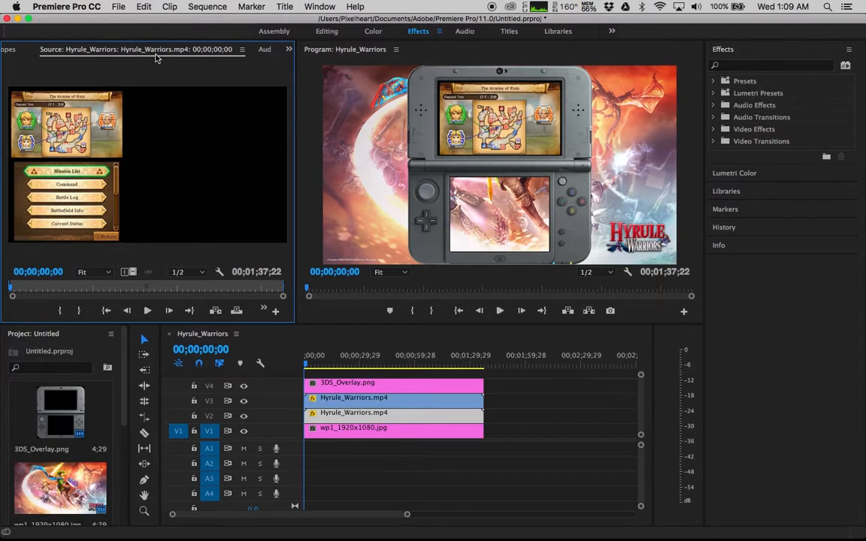
scroll(157, 59, "up", 2)
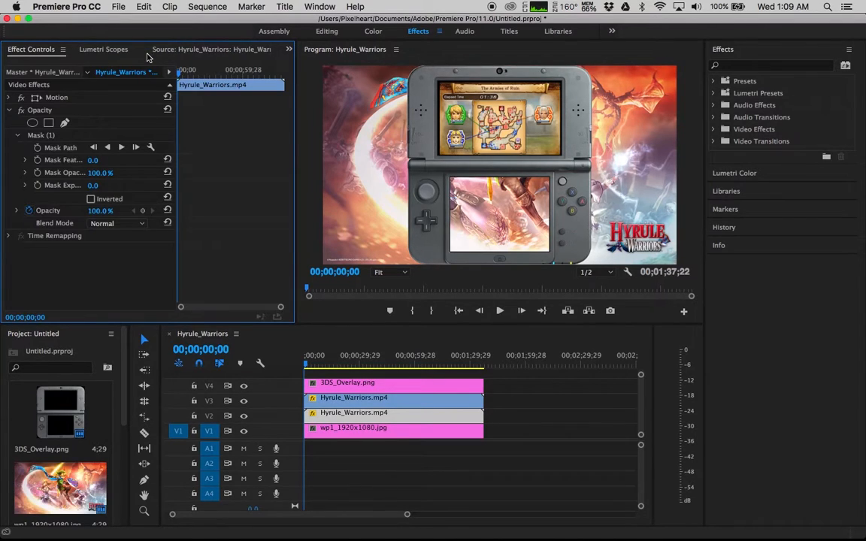
left_click(48, 99)
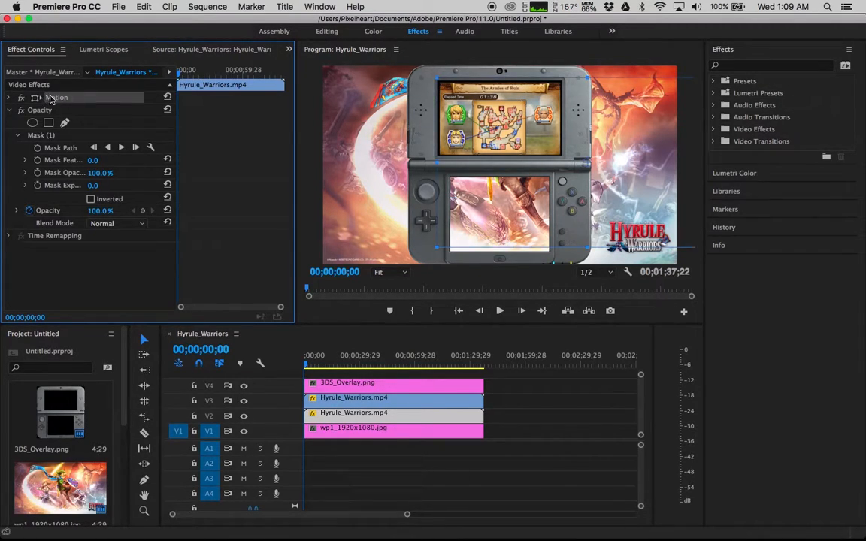
left_click_drag(523, 153, 388, 144)
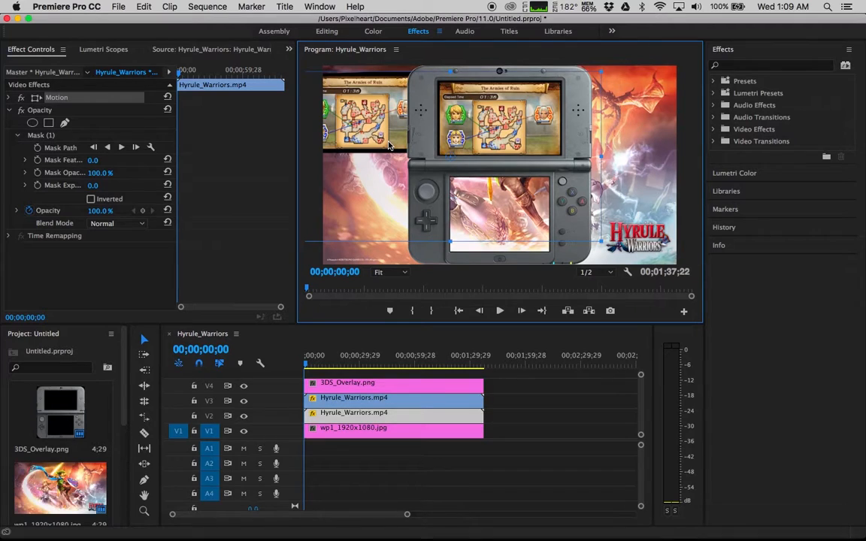
right_click(361, 418)
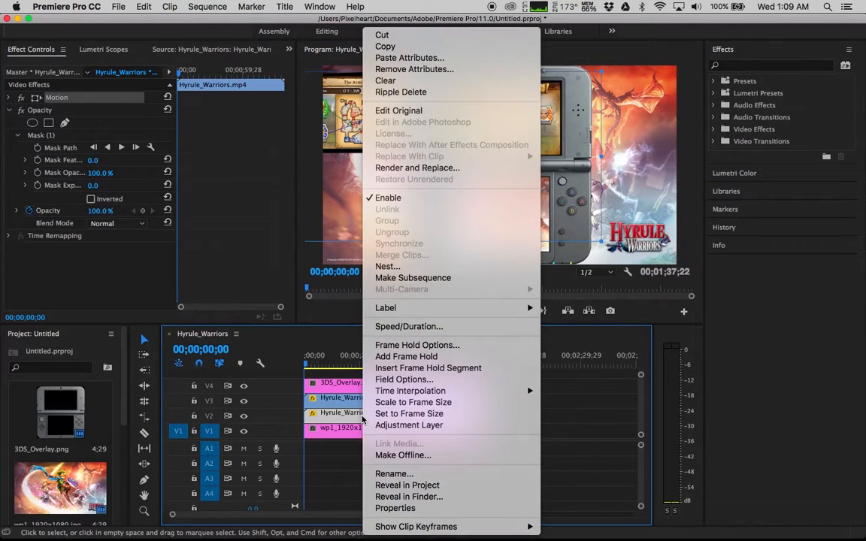
left_click(191, 128)
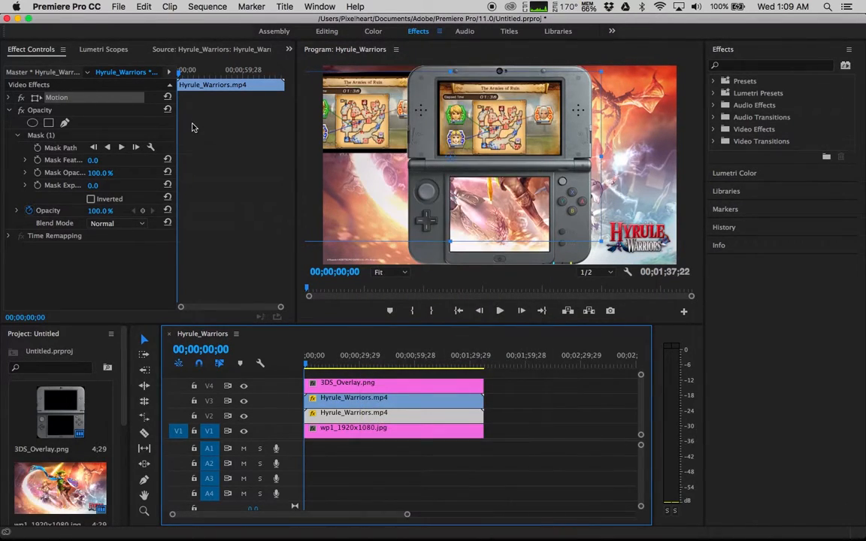
Move the duplicate clip's mask down around the lower game screen and adjust its corners
left_click(49, 136)
left_click_drag(383, 136, 387, 209)
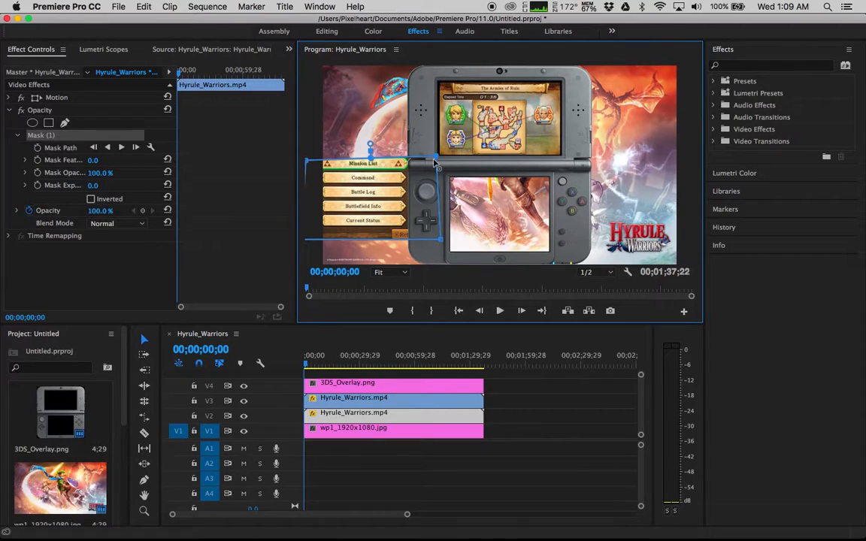
left_click_drag(439, 159, 447, 148)
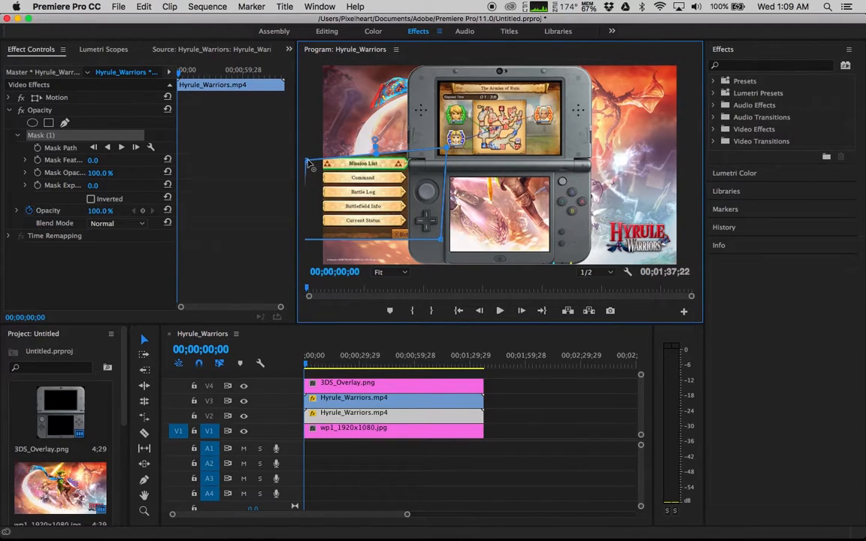
left_click_drag(306, 149, 304, 138)
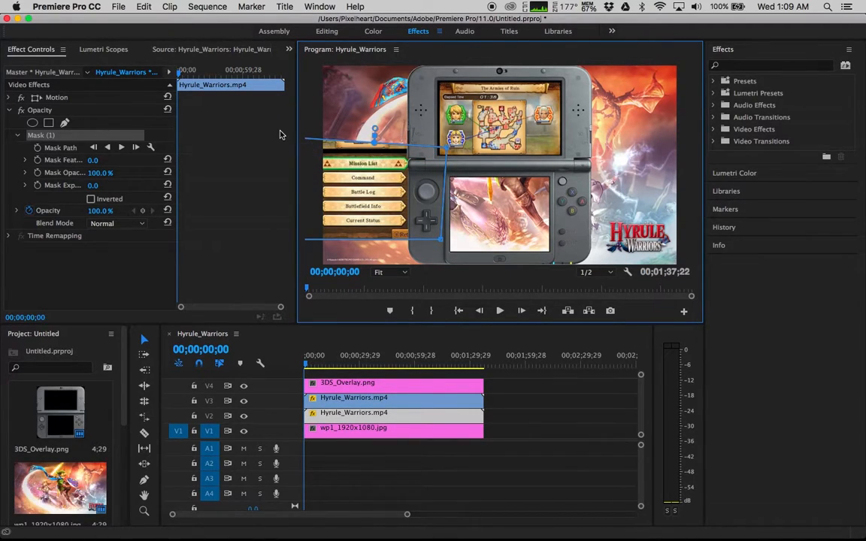
Move the duplicate video so its lower game screen fills the overlay's bottom screen
left_click(53, 96)
left_click_drag(380, 174, 512, 199)
left_click(361, 94)
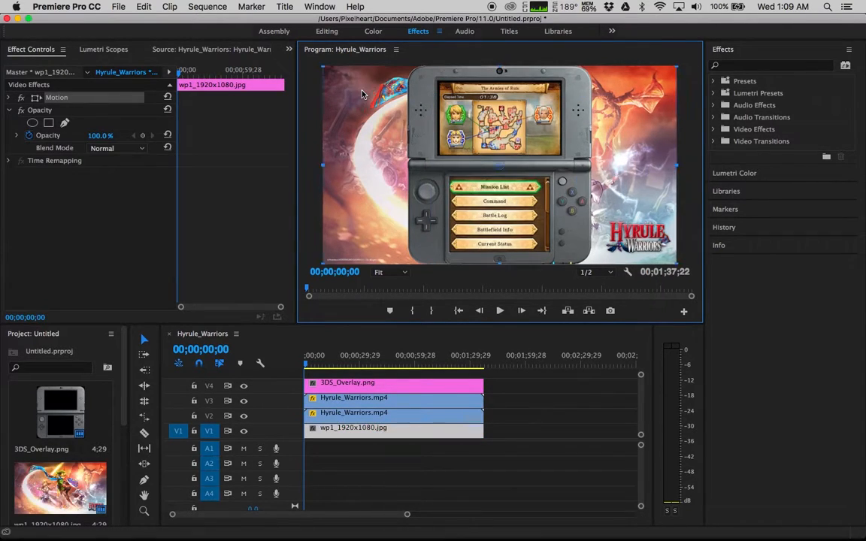
Play and scrub through the composited sequence in the enlarged program monitor to review both screens
key("grave")
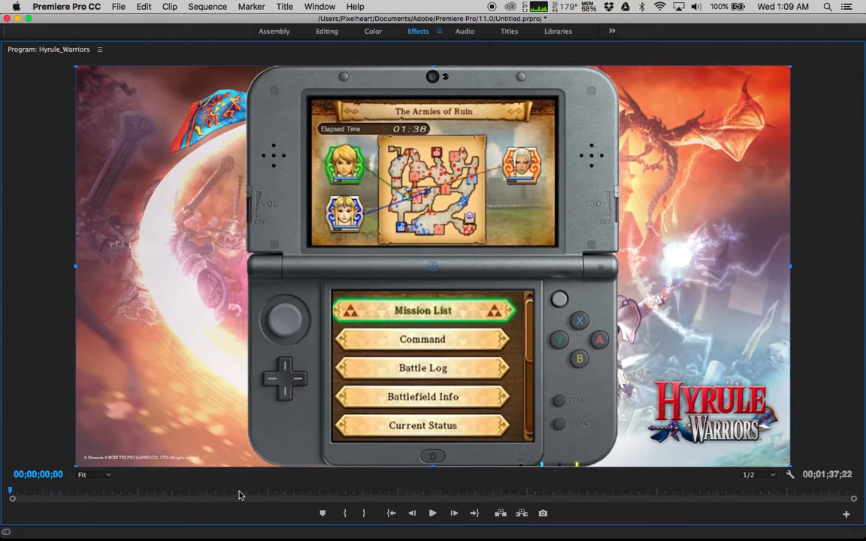
key("space")
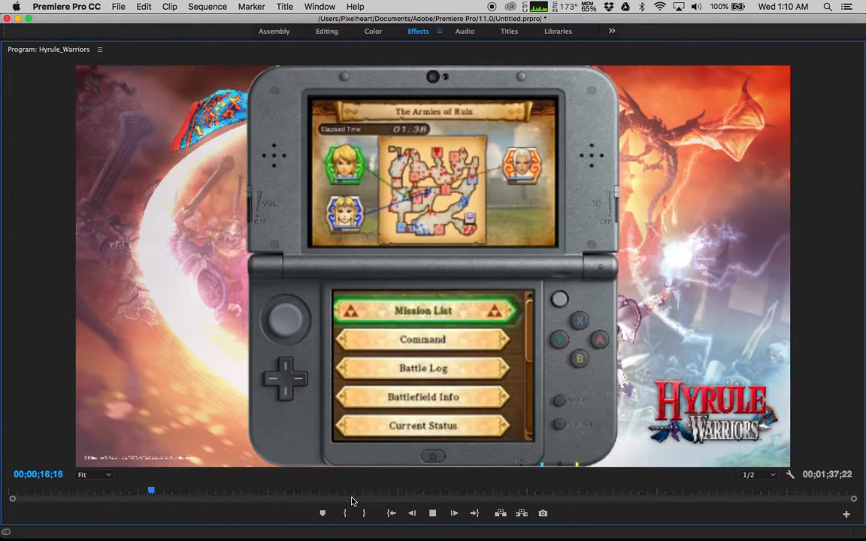
left_click_drag(164, 492, 524, 500)
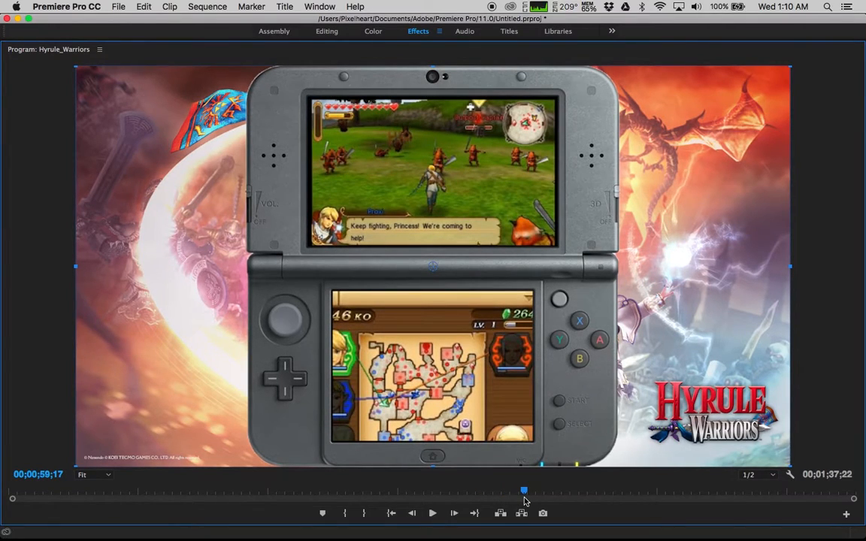
key("space")
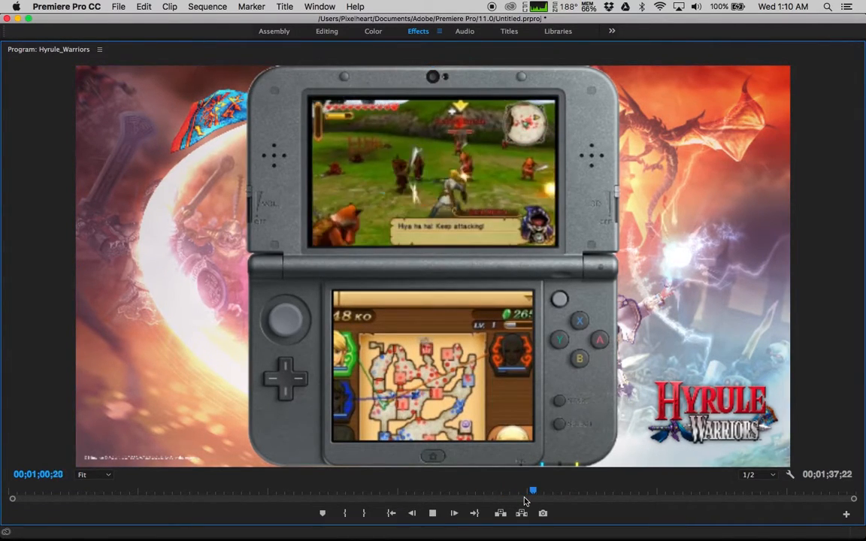
key("space")
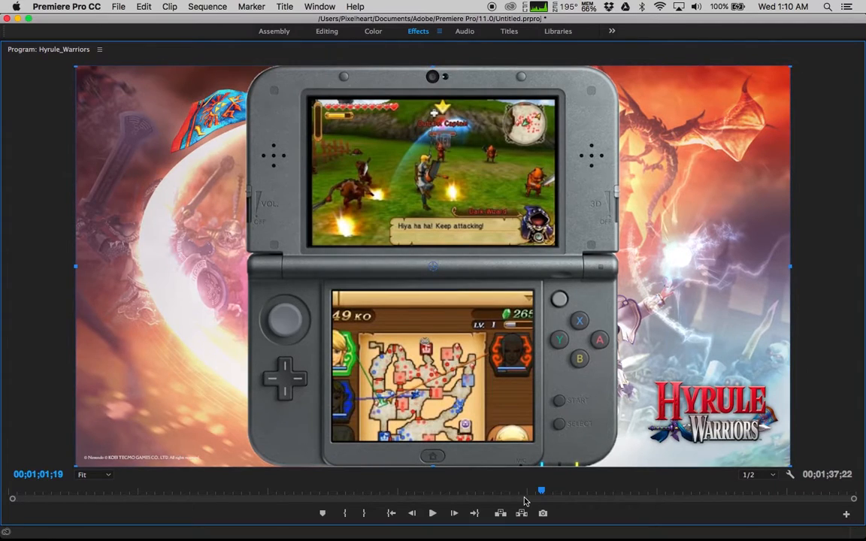
key("space")
key("space")
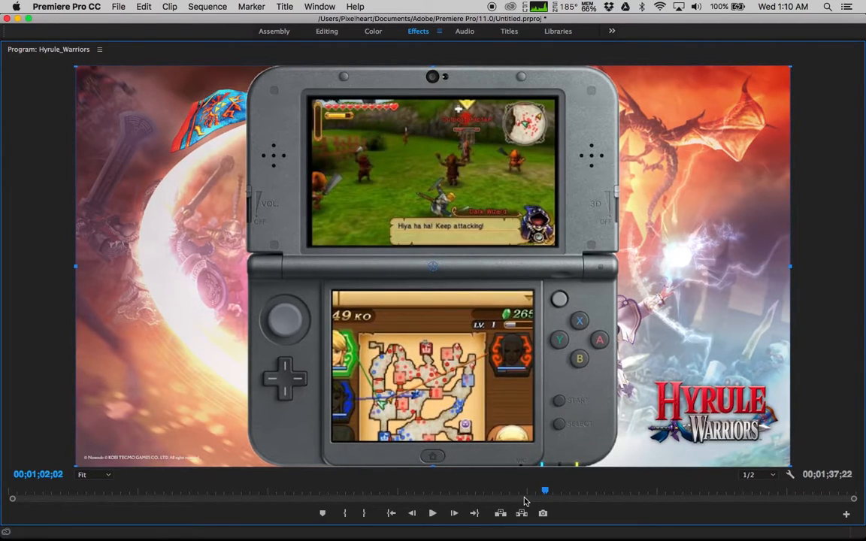
key("grave")
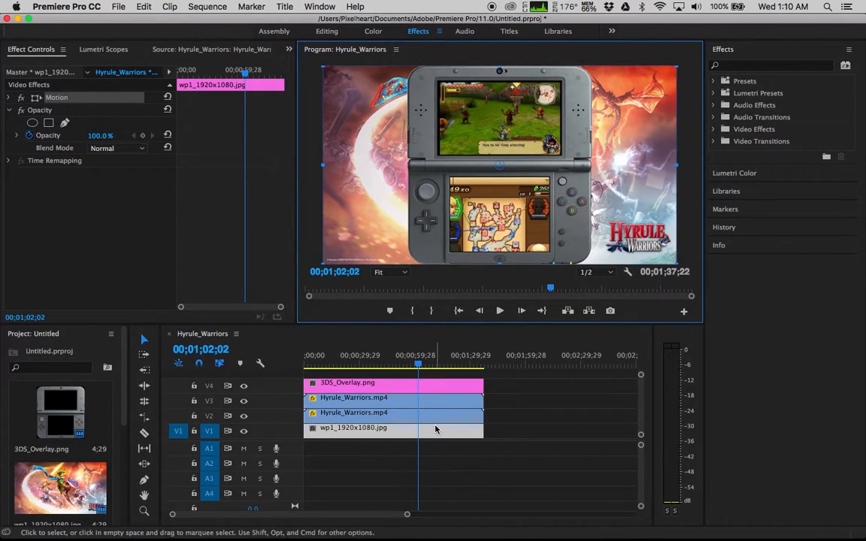
Deselect all clips and play the composite in the maximized program monitor to check the bottom screen's fit
left_click(492, 448)
left_click(508, 290)
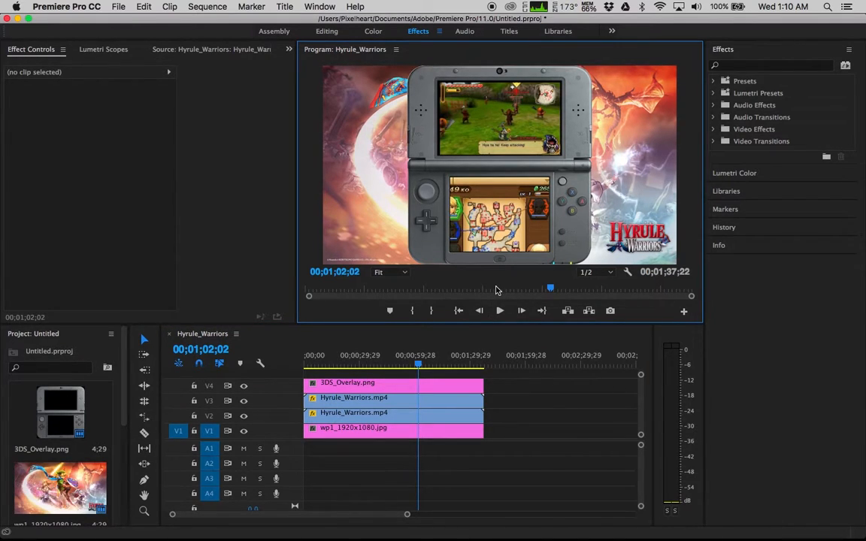
key("grave")
key("space")
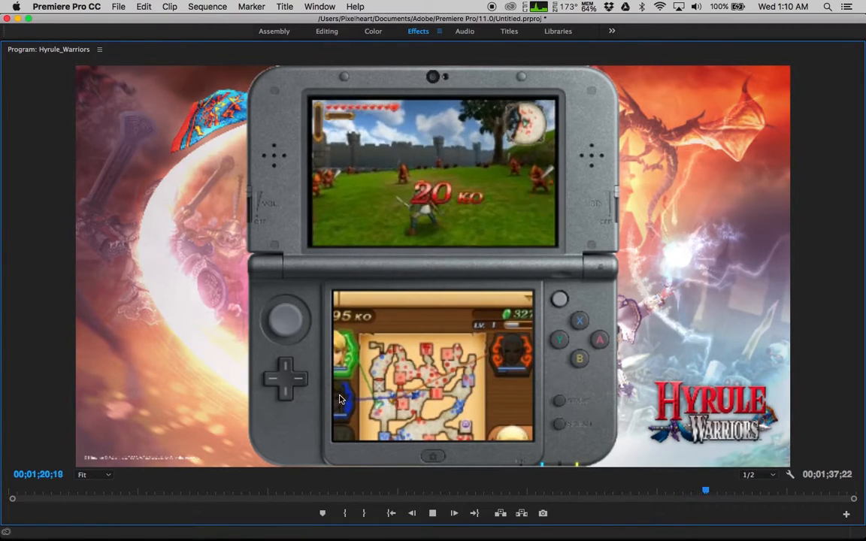
key("grave")
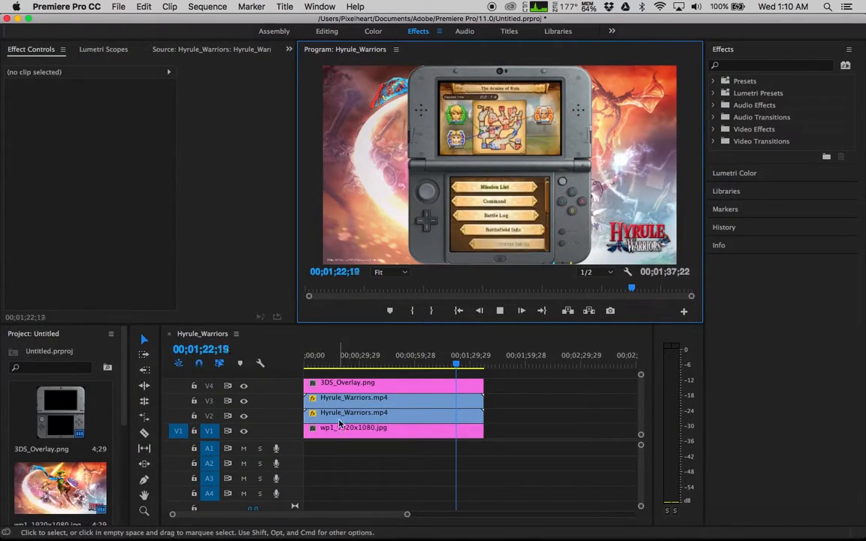
Open the duplicate gameplay clip's effect controls and nudge its video so the lower game screen sits centred in the overlay's bottom screen
double_click(342, 414)
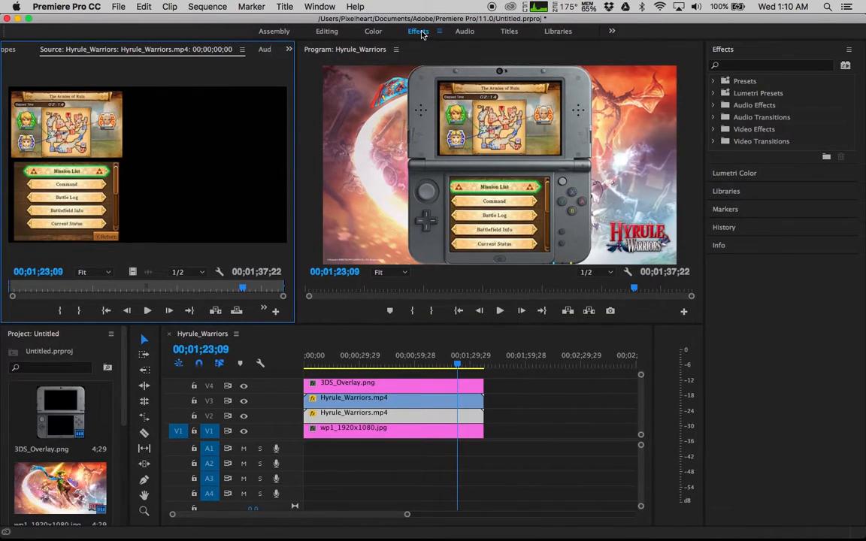
key("space")
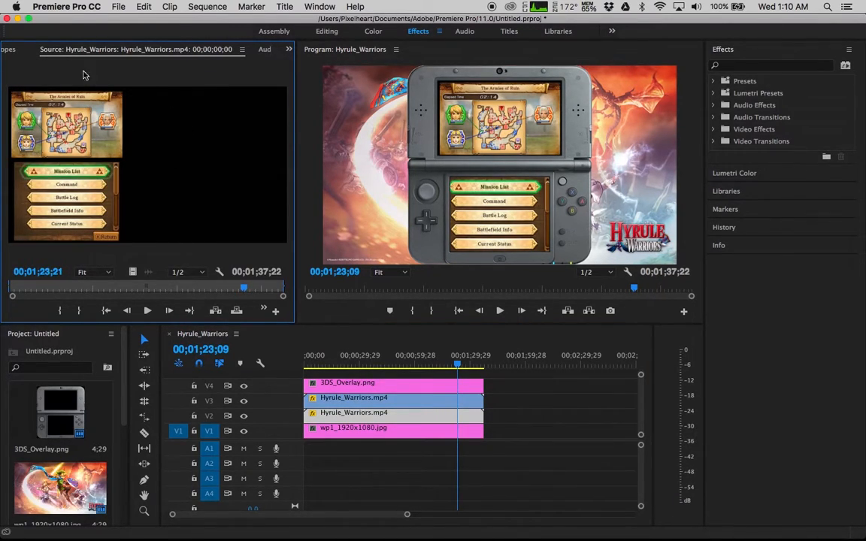
left_click(14, 50)
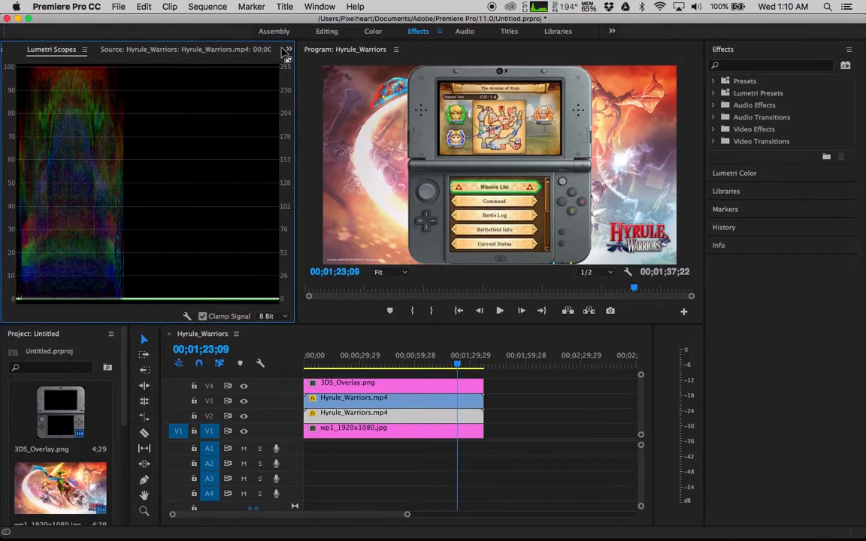
left_click(289, 50)
left_click(308, 65)
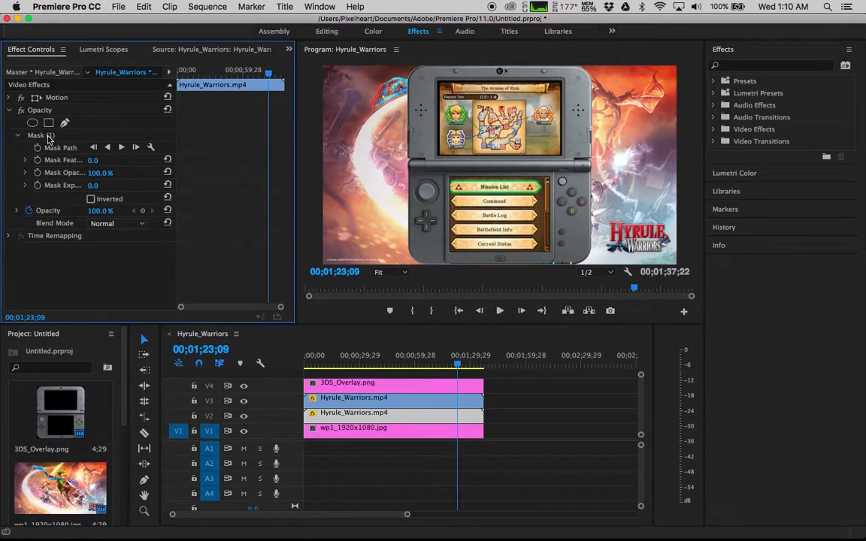
left_click(46, 137)
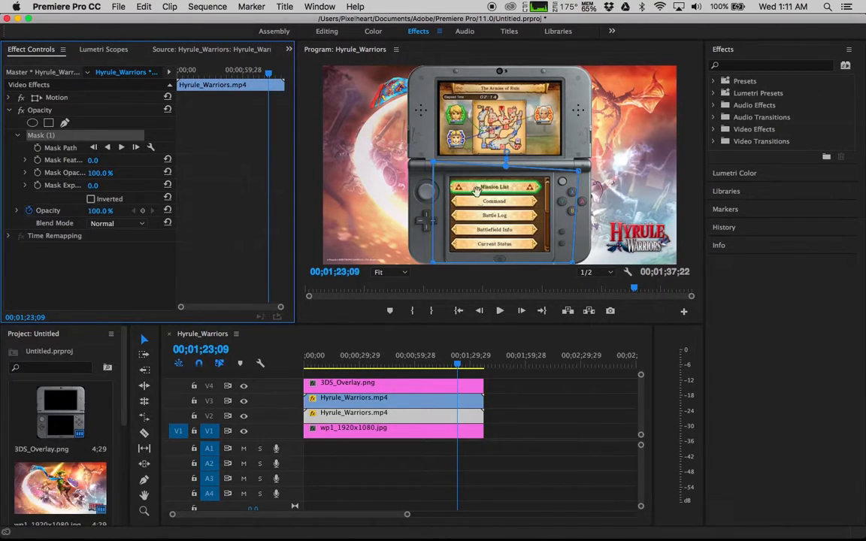
left_click(56, 99)
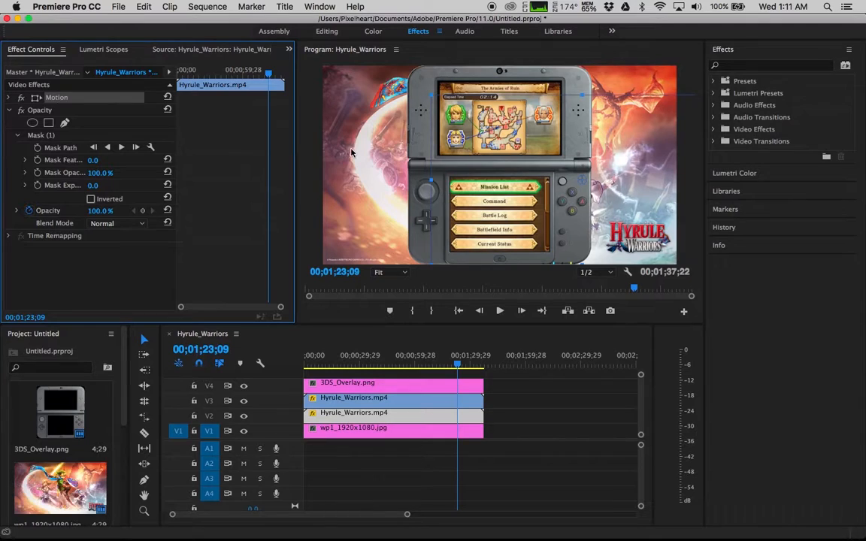
left_click_drag(431, 97, 443, 112)
left_click_drag(499, 227, 494, 227)
Deselect the clips and replay the sequence in the maximized program monitor to review the realigned bottom screen
left_click(340, 121)
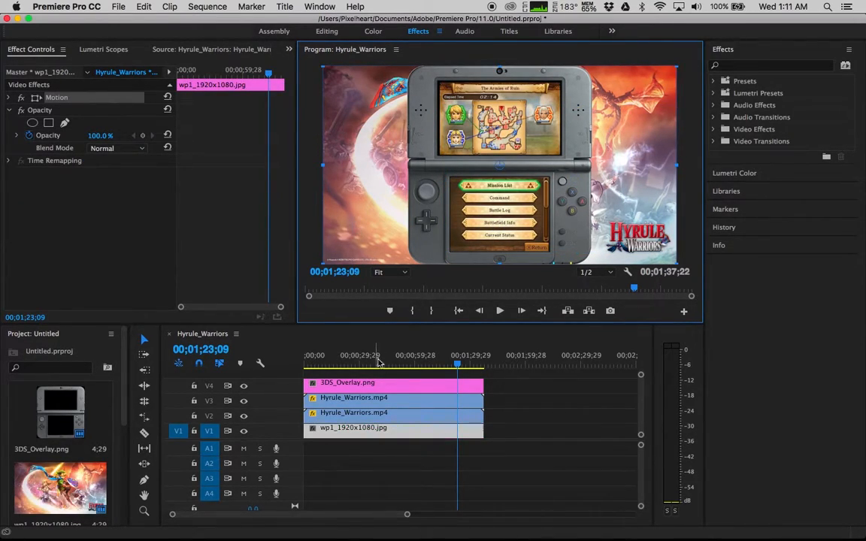
left_click(239, 183)
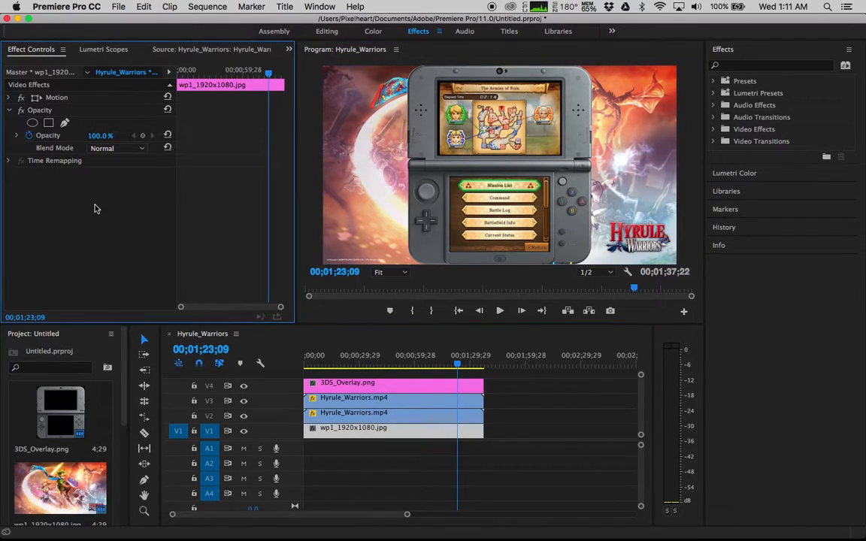
key("grave")
key("space")
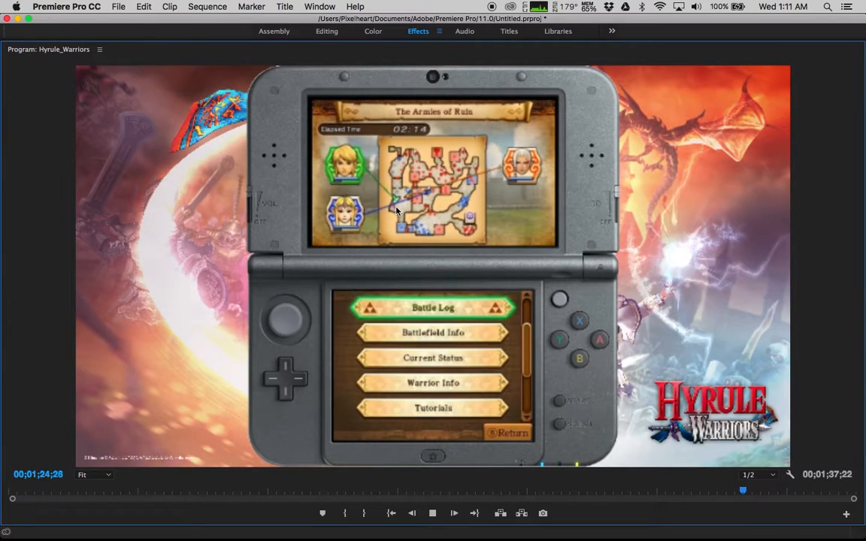